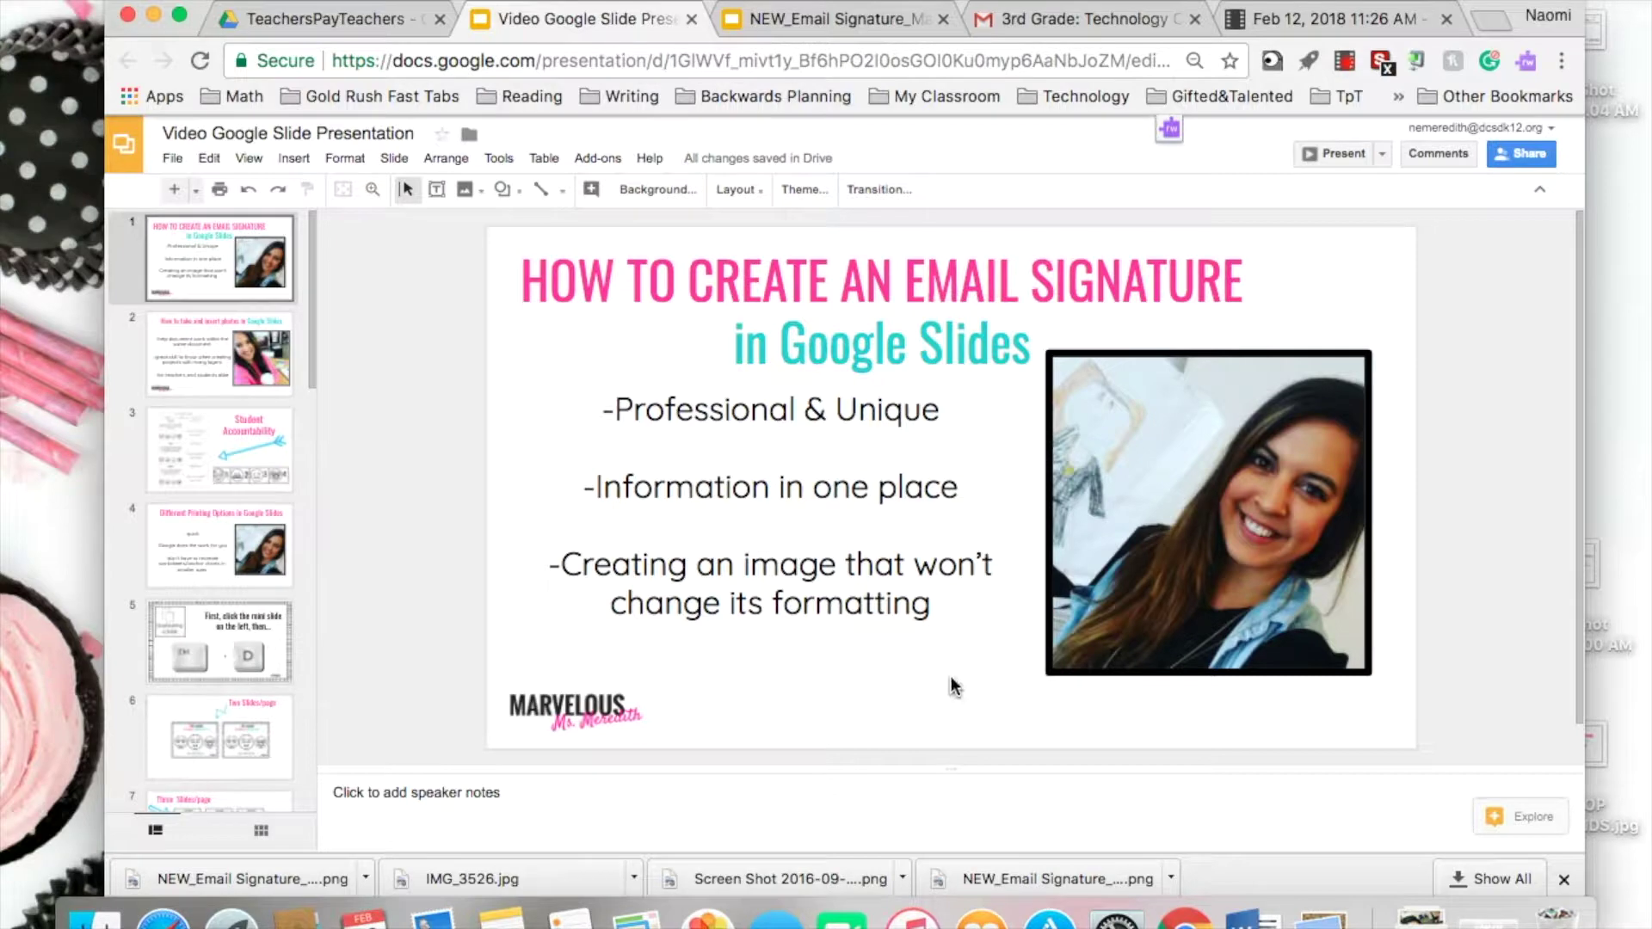
- Switch to the browser tab holding the NEW_Email Signature_MarvelousMsM presentation
left_click(830, 26)
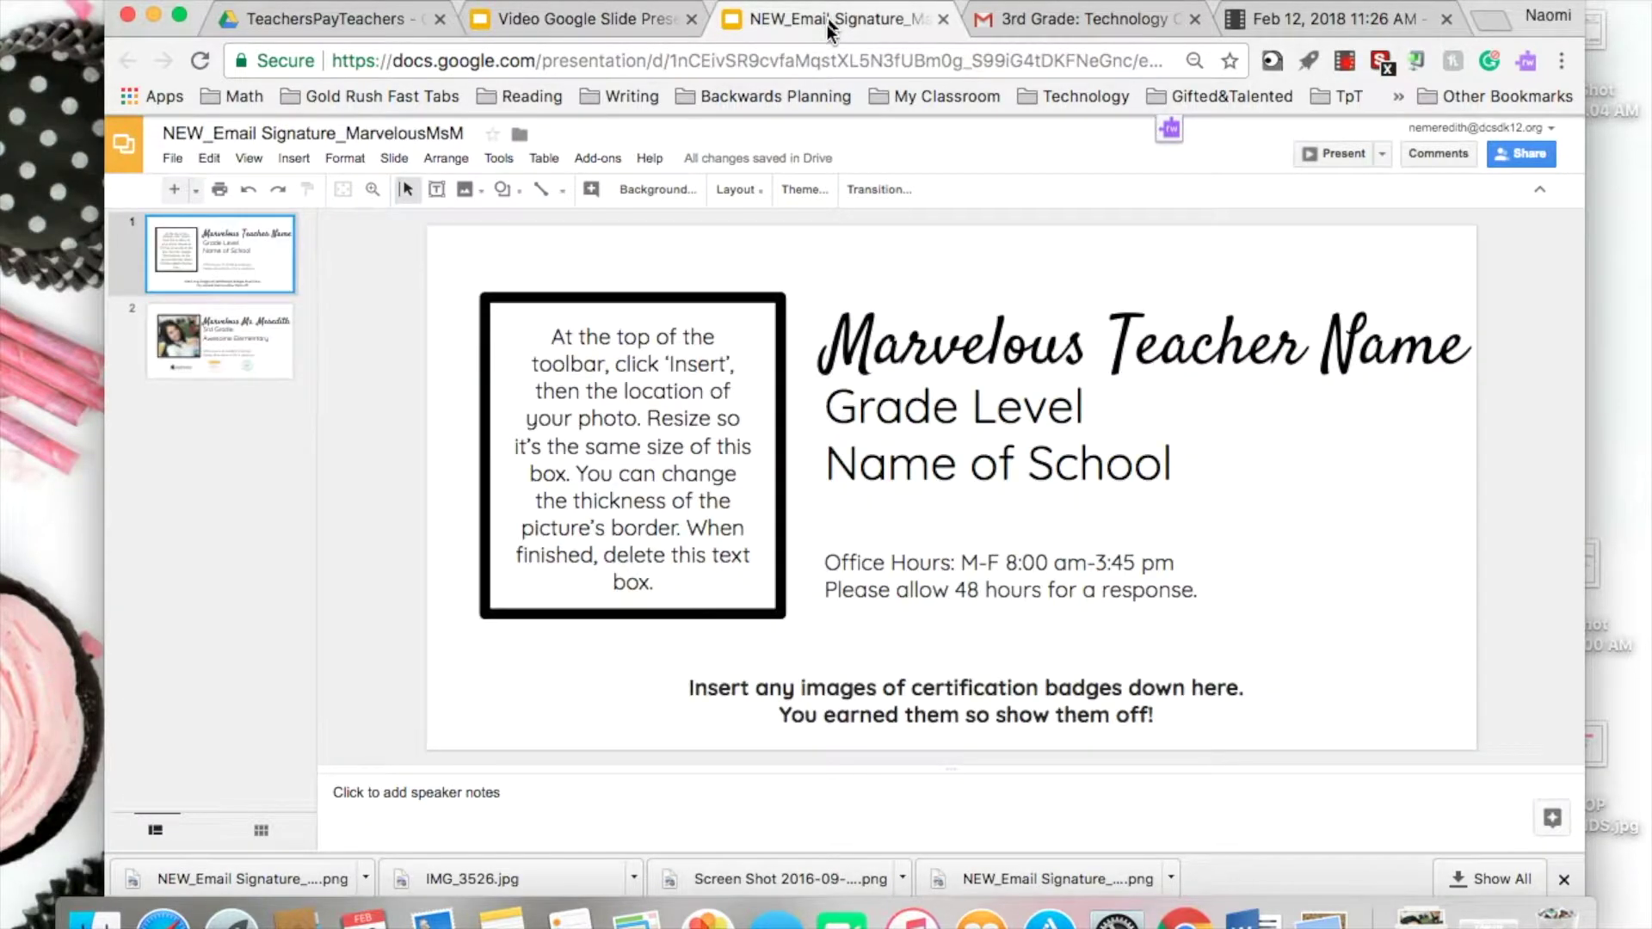
- View the finished signature example on slide 2, then return to the template
left_click(236, 340)
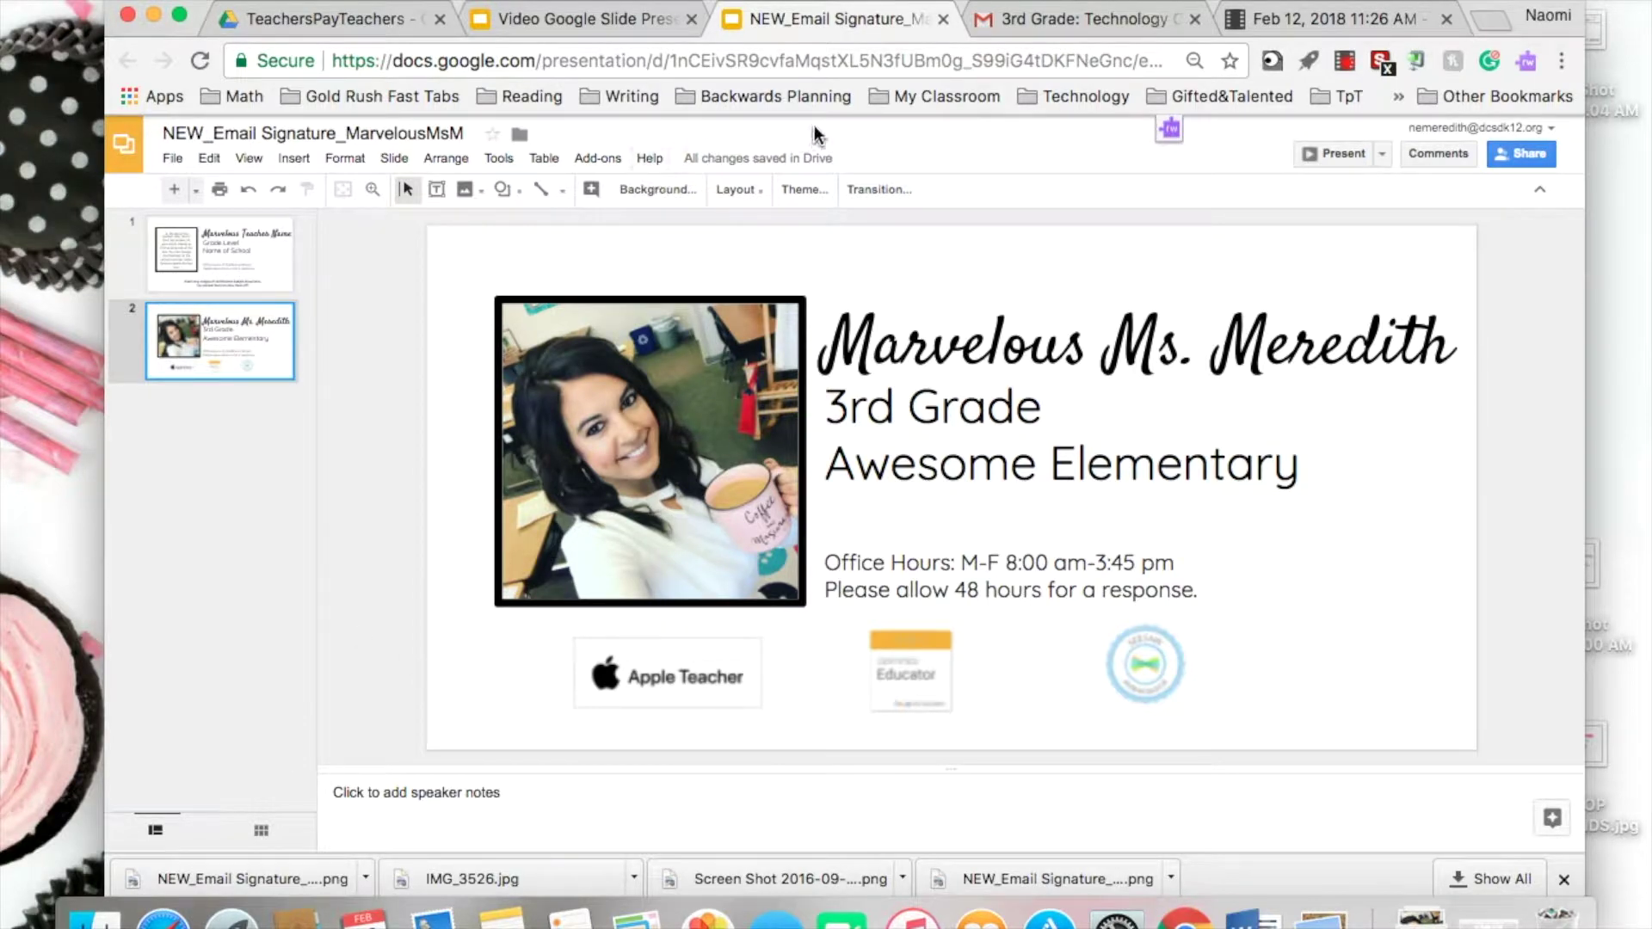
left_click(581, 19)
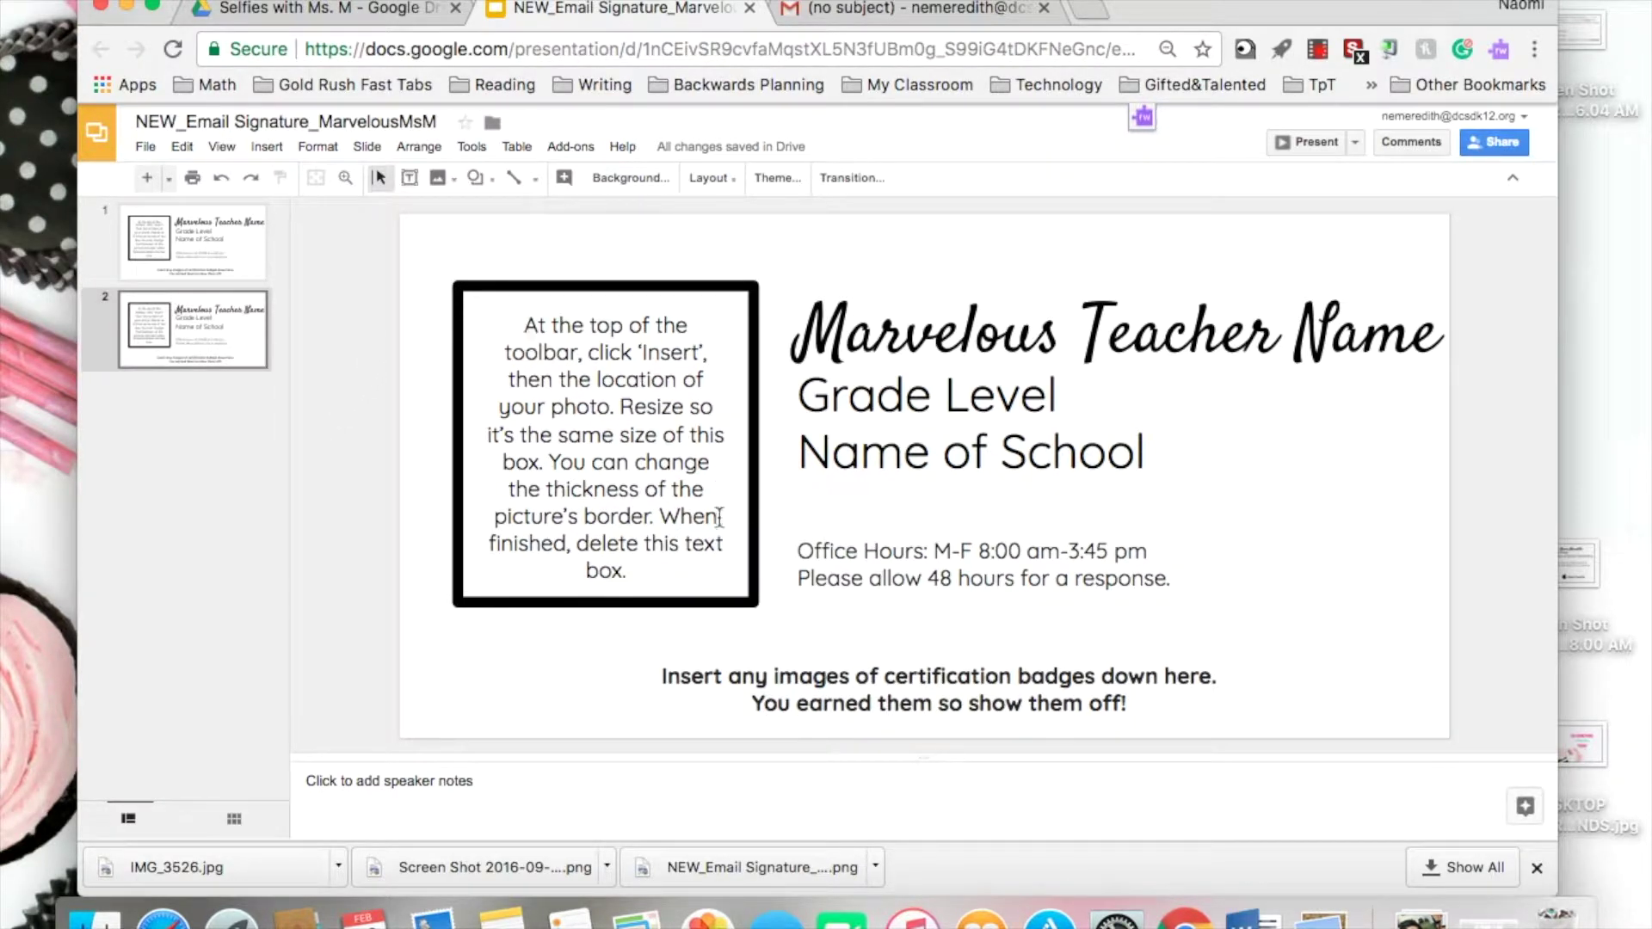
- Upload IMG_3526.jpg from the Desktop onto the template slide
left_click(262, 146)
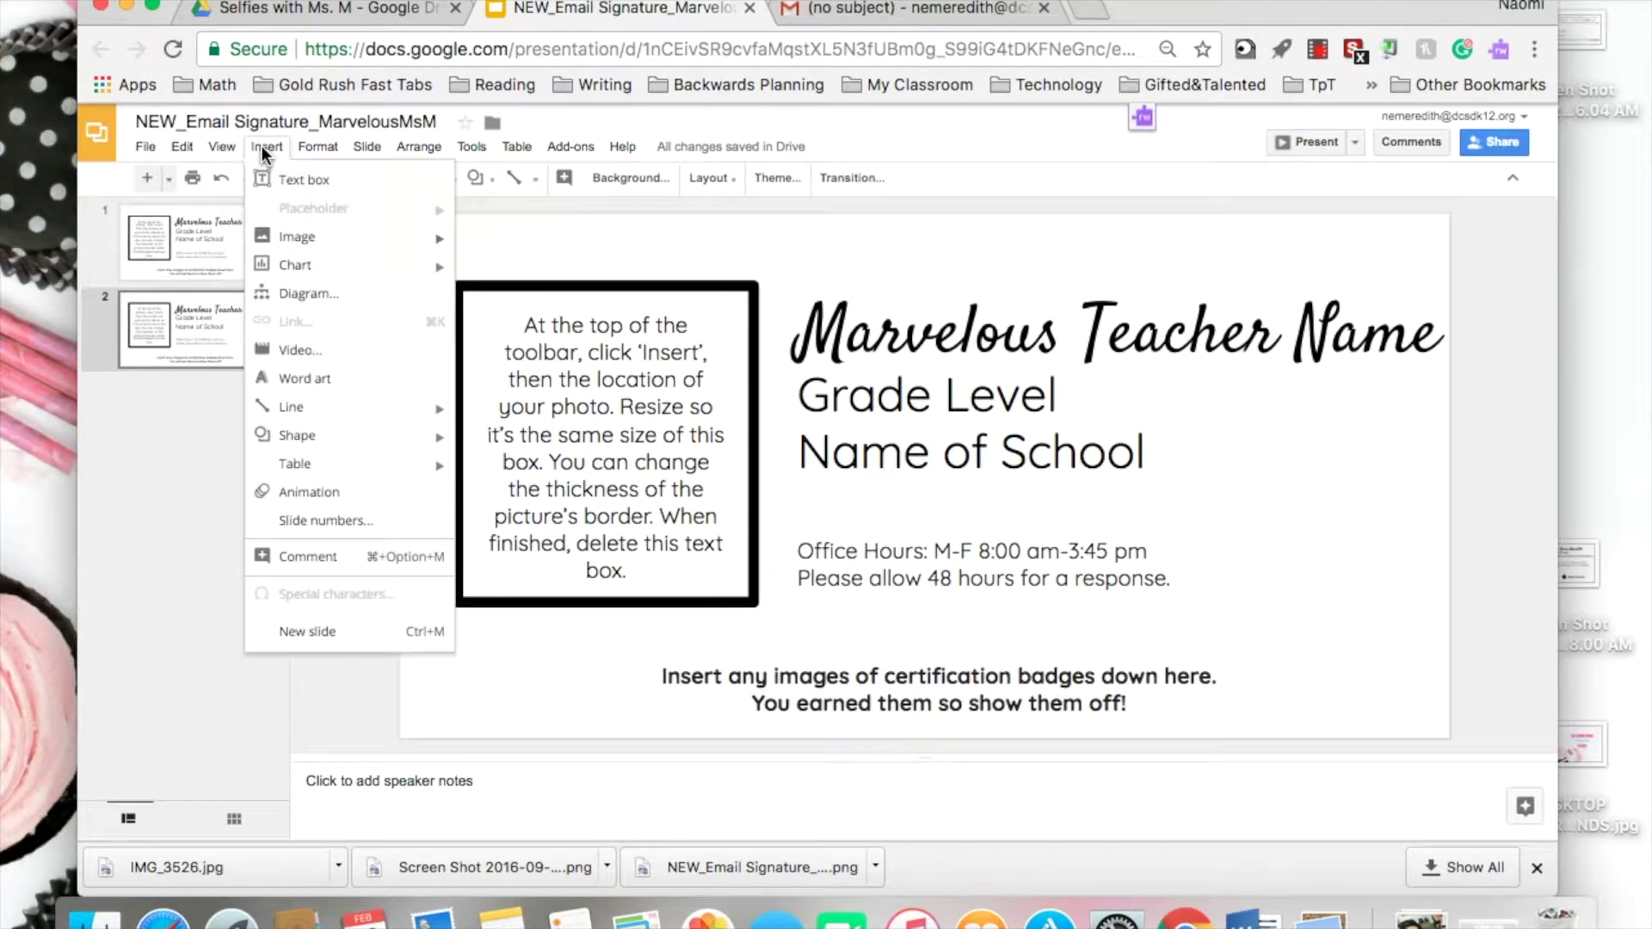
mouse_move(352, 242)
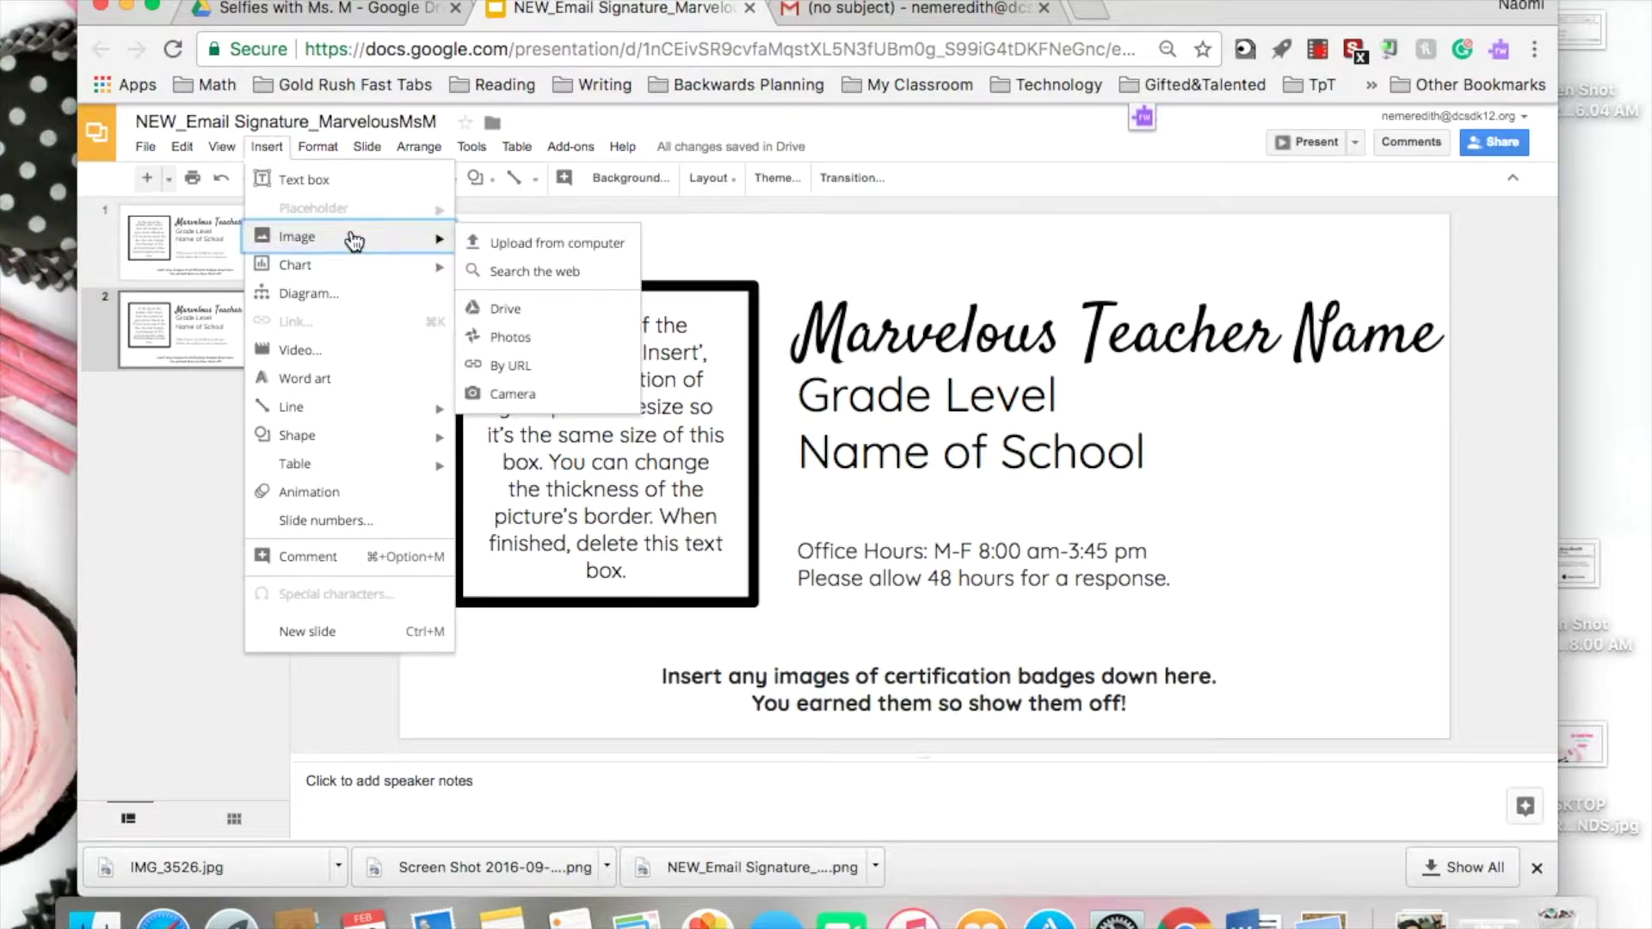
left_click(591, 249)
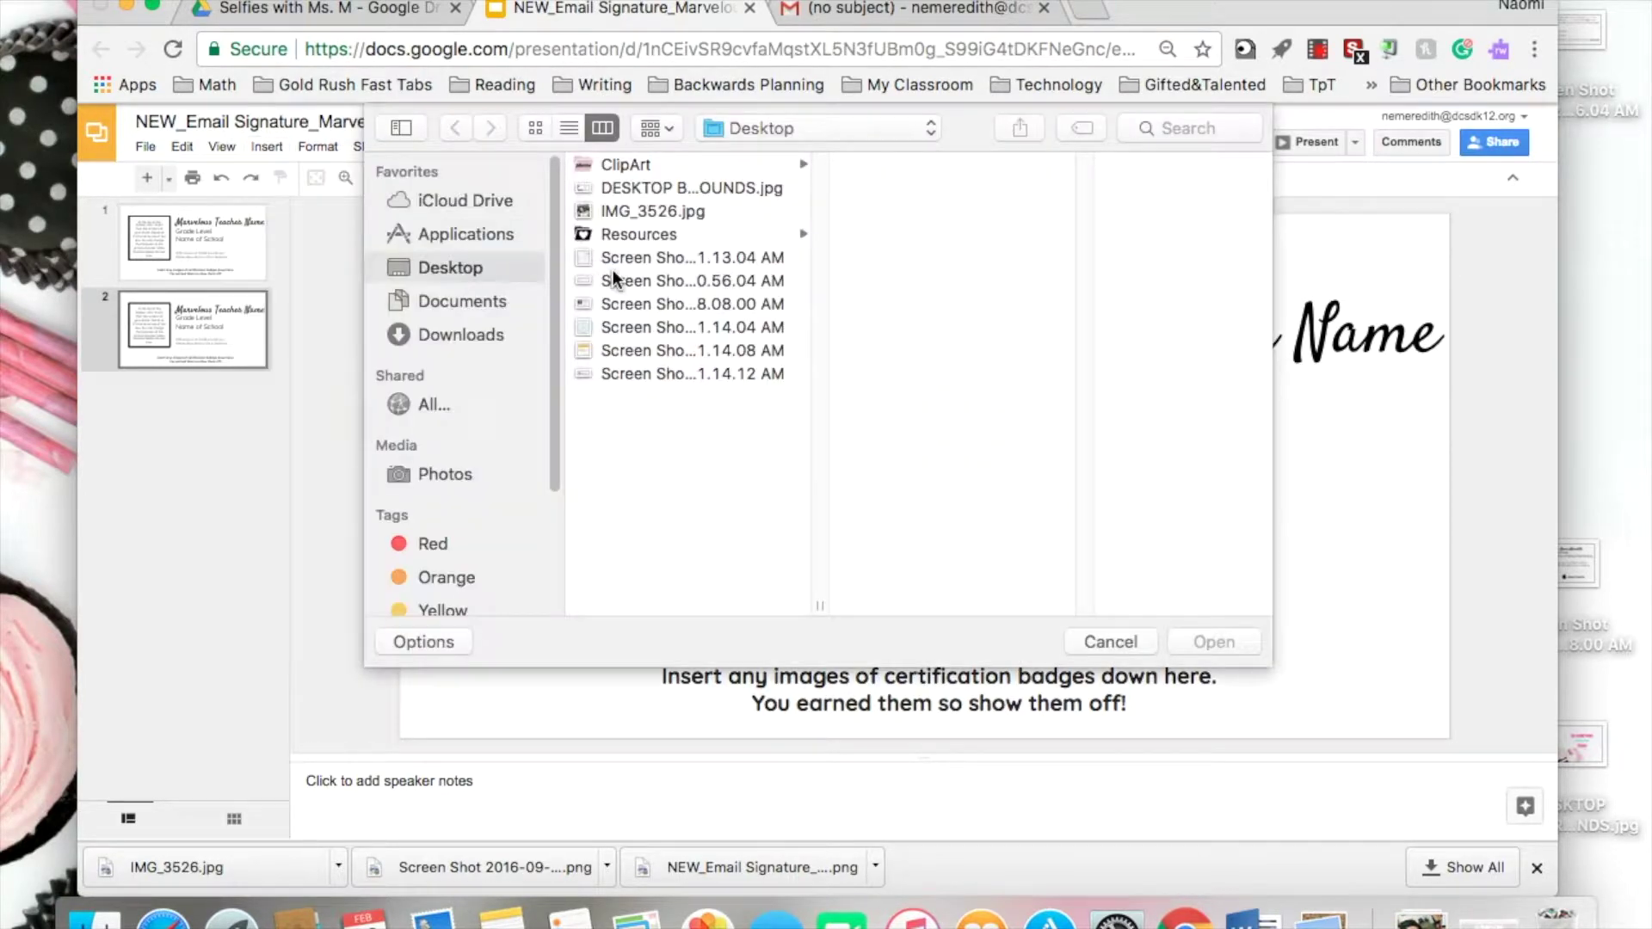
left_click(623, 212)
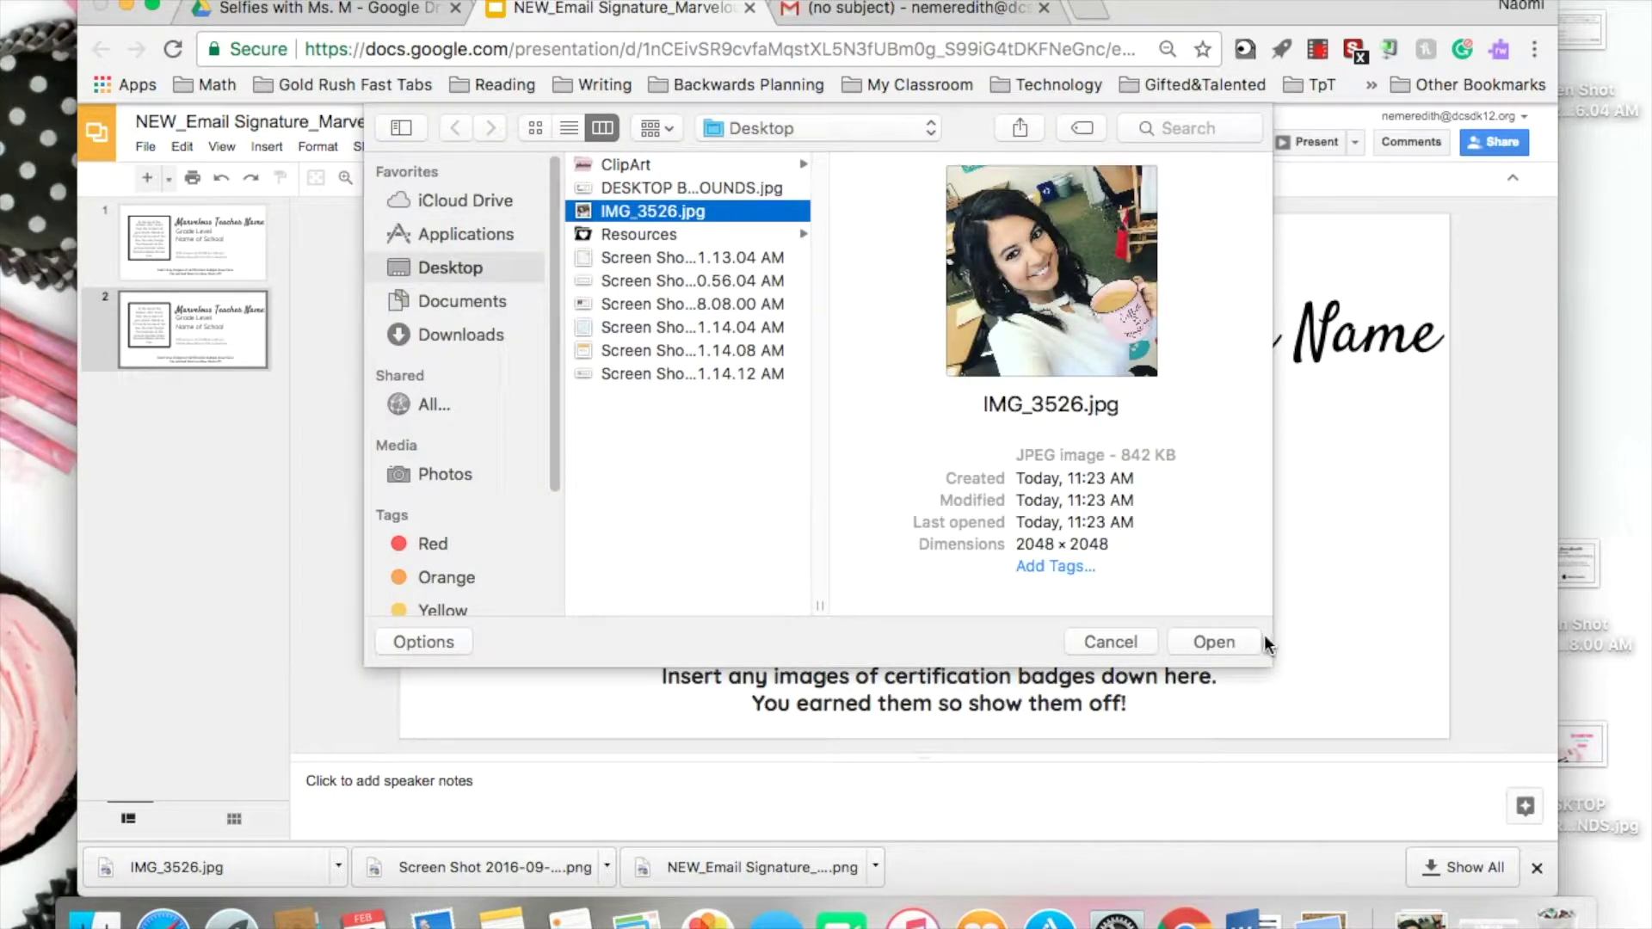
left_click(1241, 640)
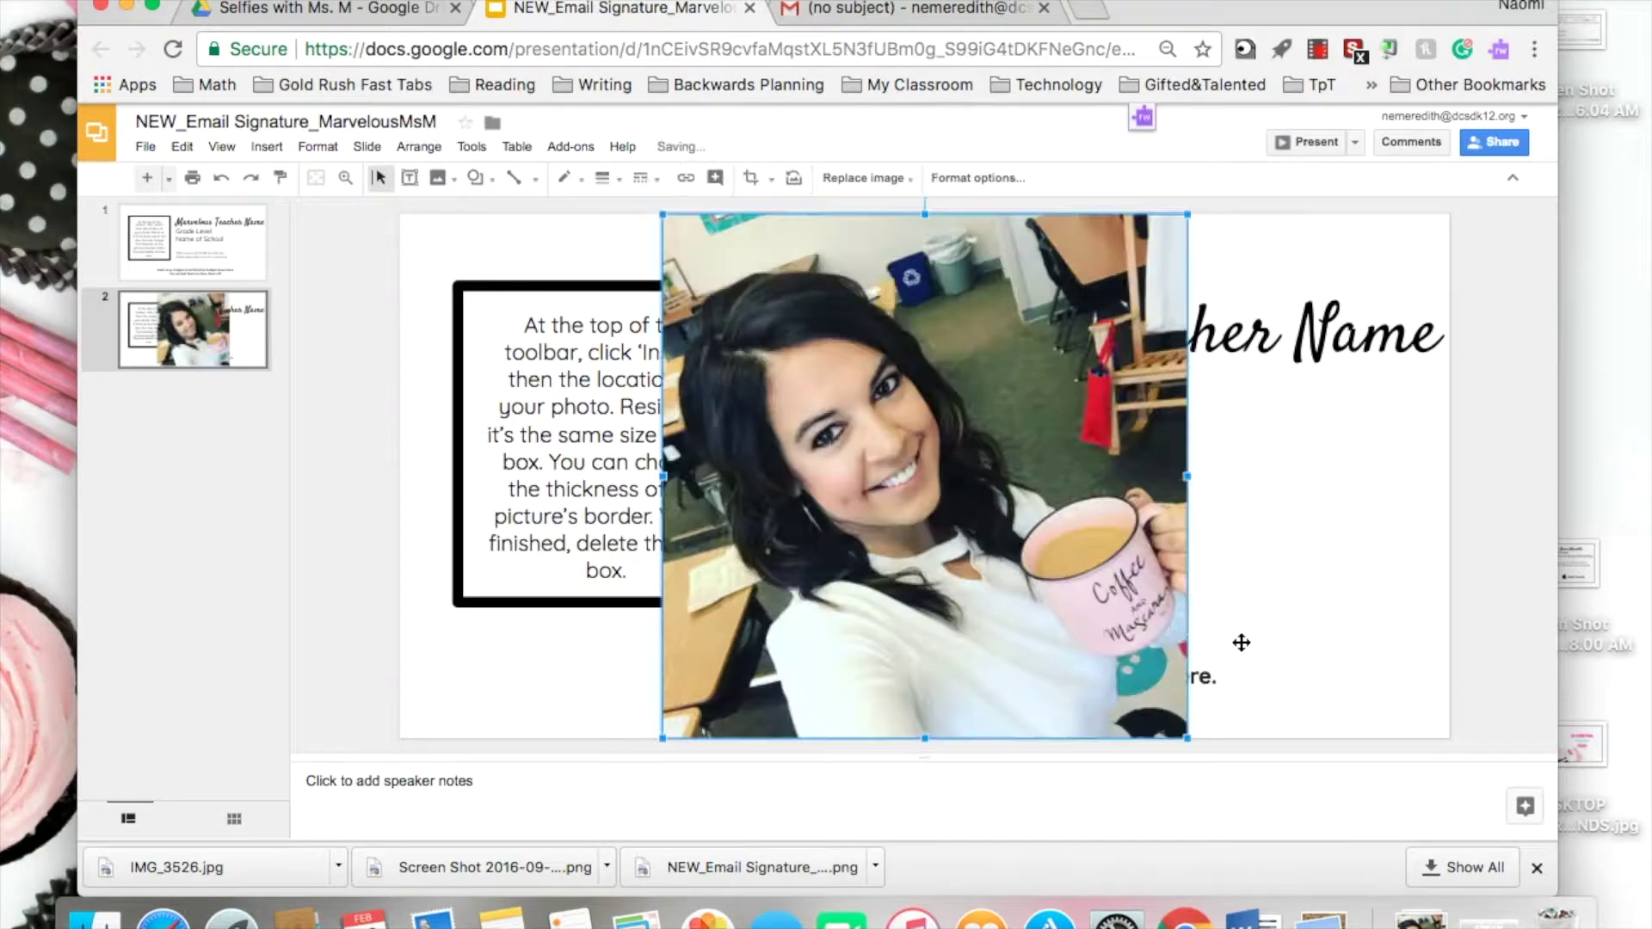
- Shrink the photo and move it over the bordered instruction box
left_click_drag(663, 215, 970, 522)
left_click_drag(1044, 598, 531, 363)
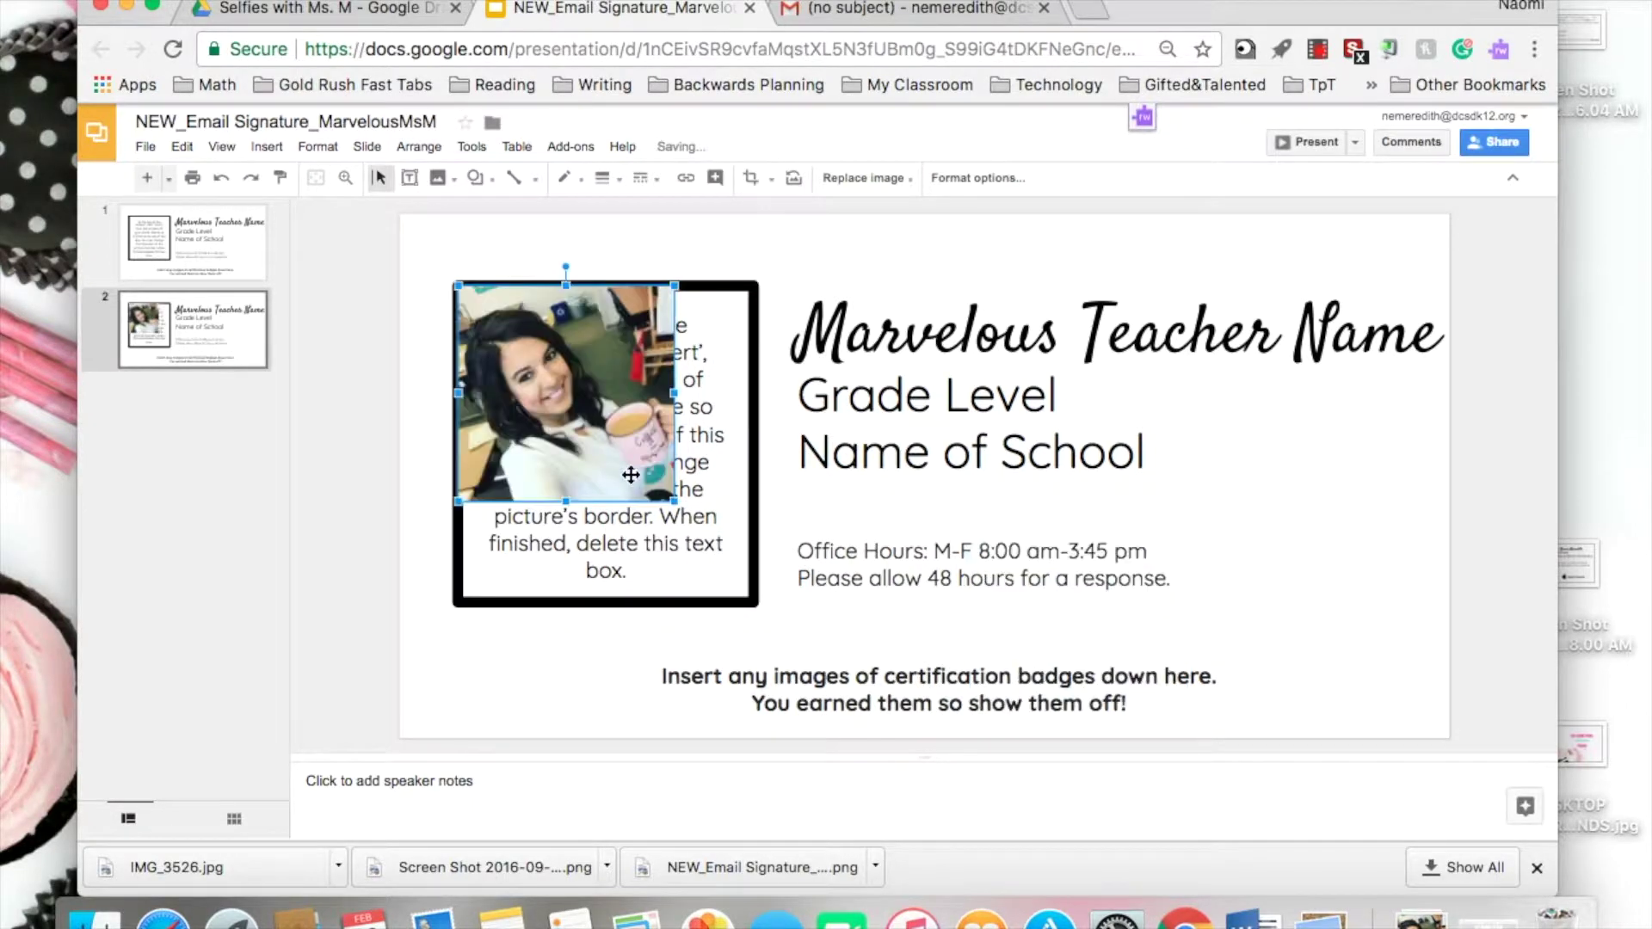
left_click_drag(675, 501, 754, 581)
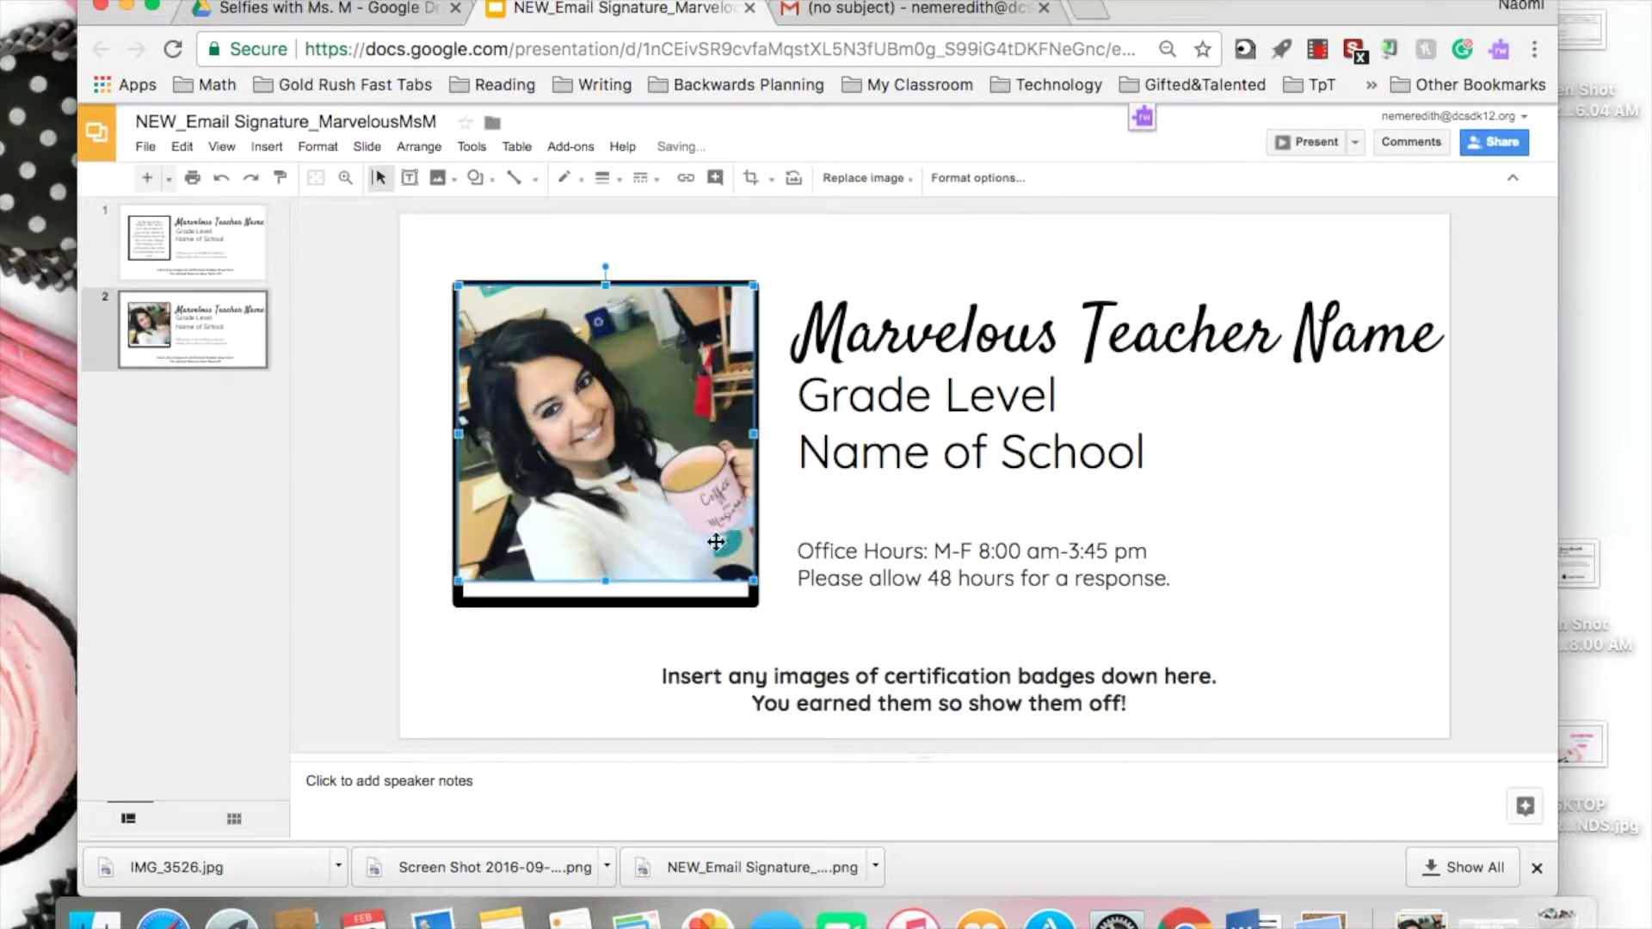
key("ctrl+z")
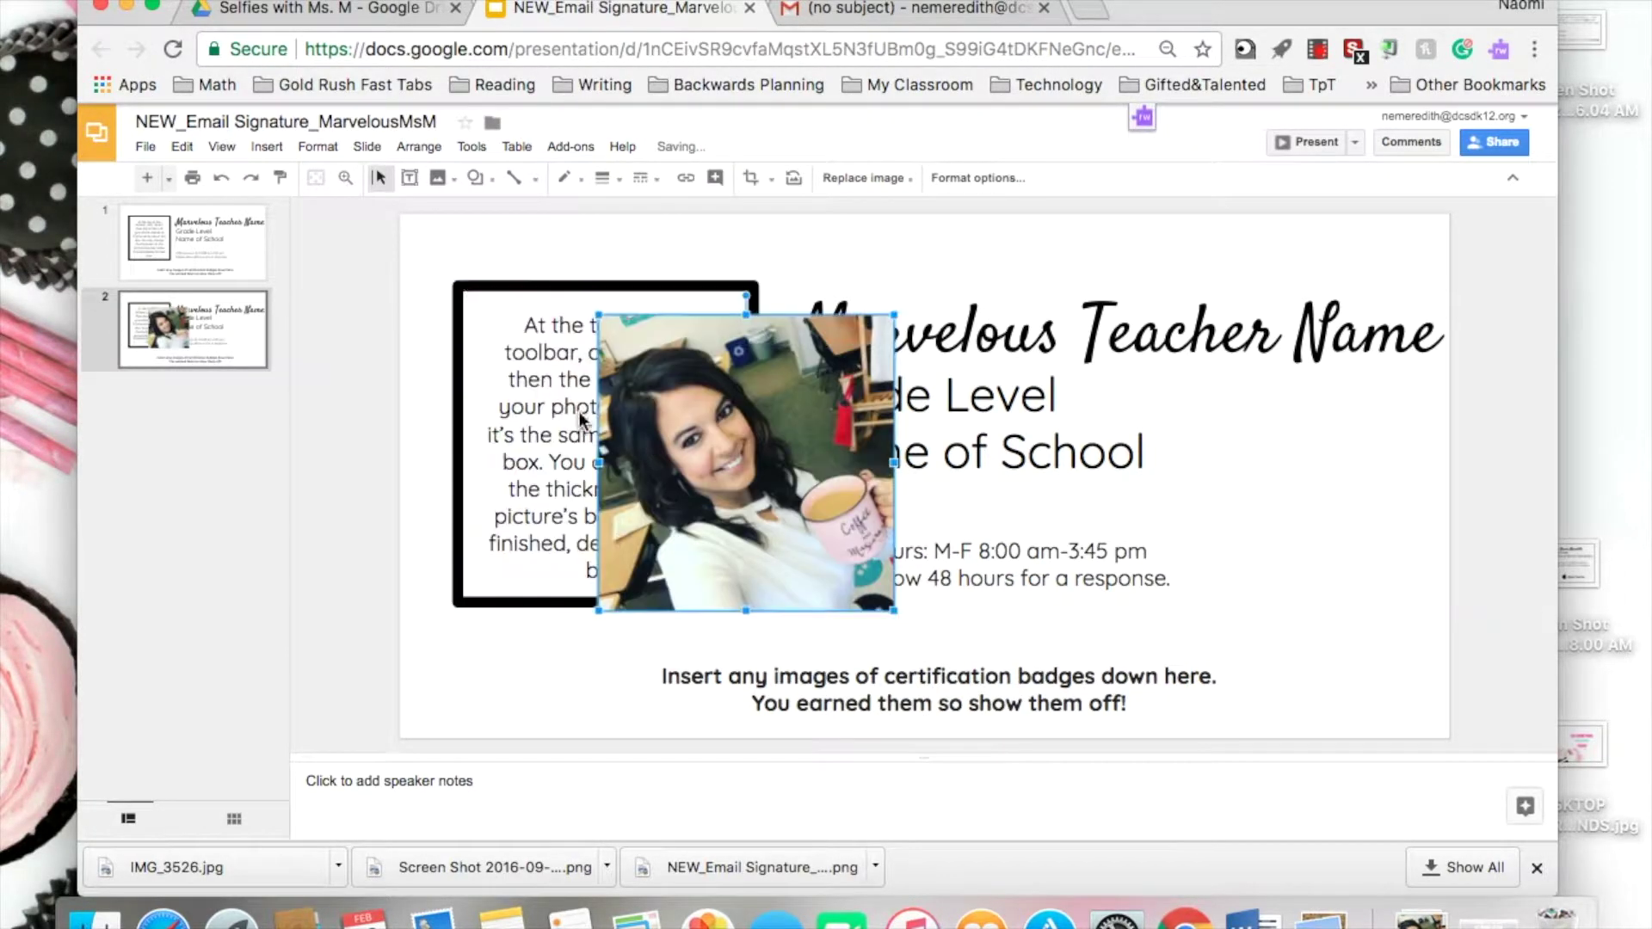
- Delete the instruction text box and place the photo in its spot beside the name
left_click(465, 286)
key("BackSpace")
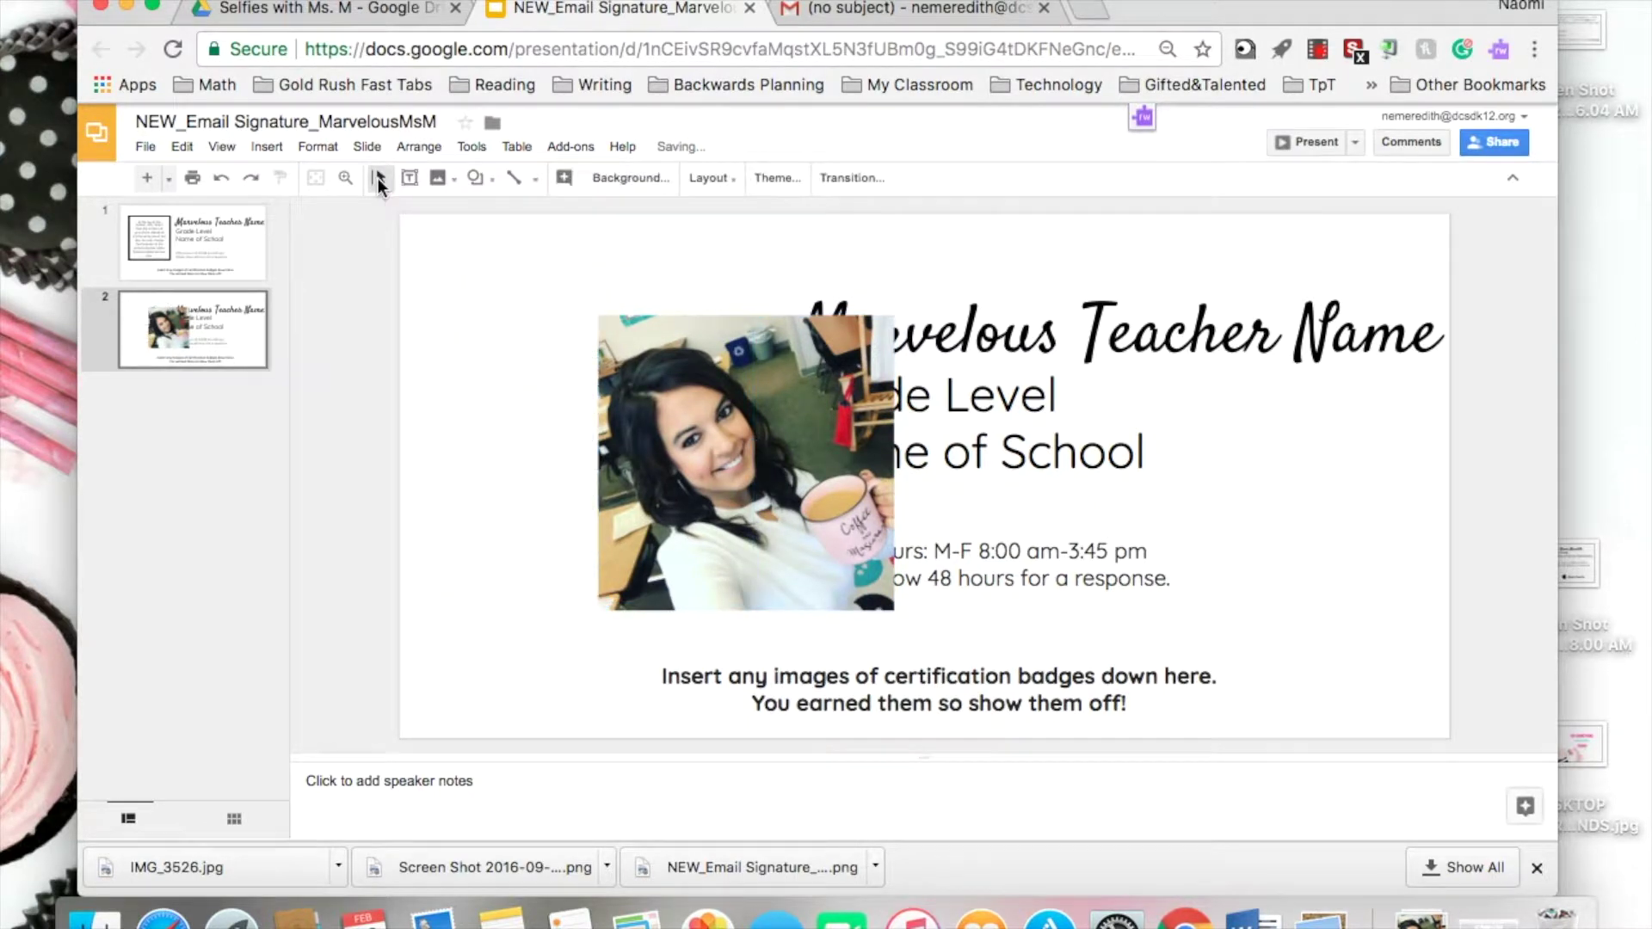
left_click_drag(695, 453, 571, 434)
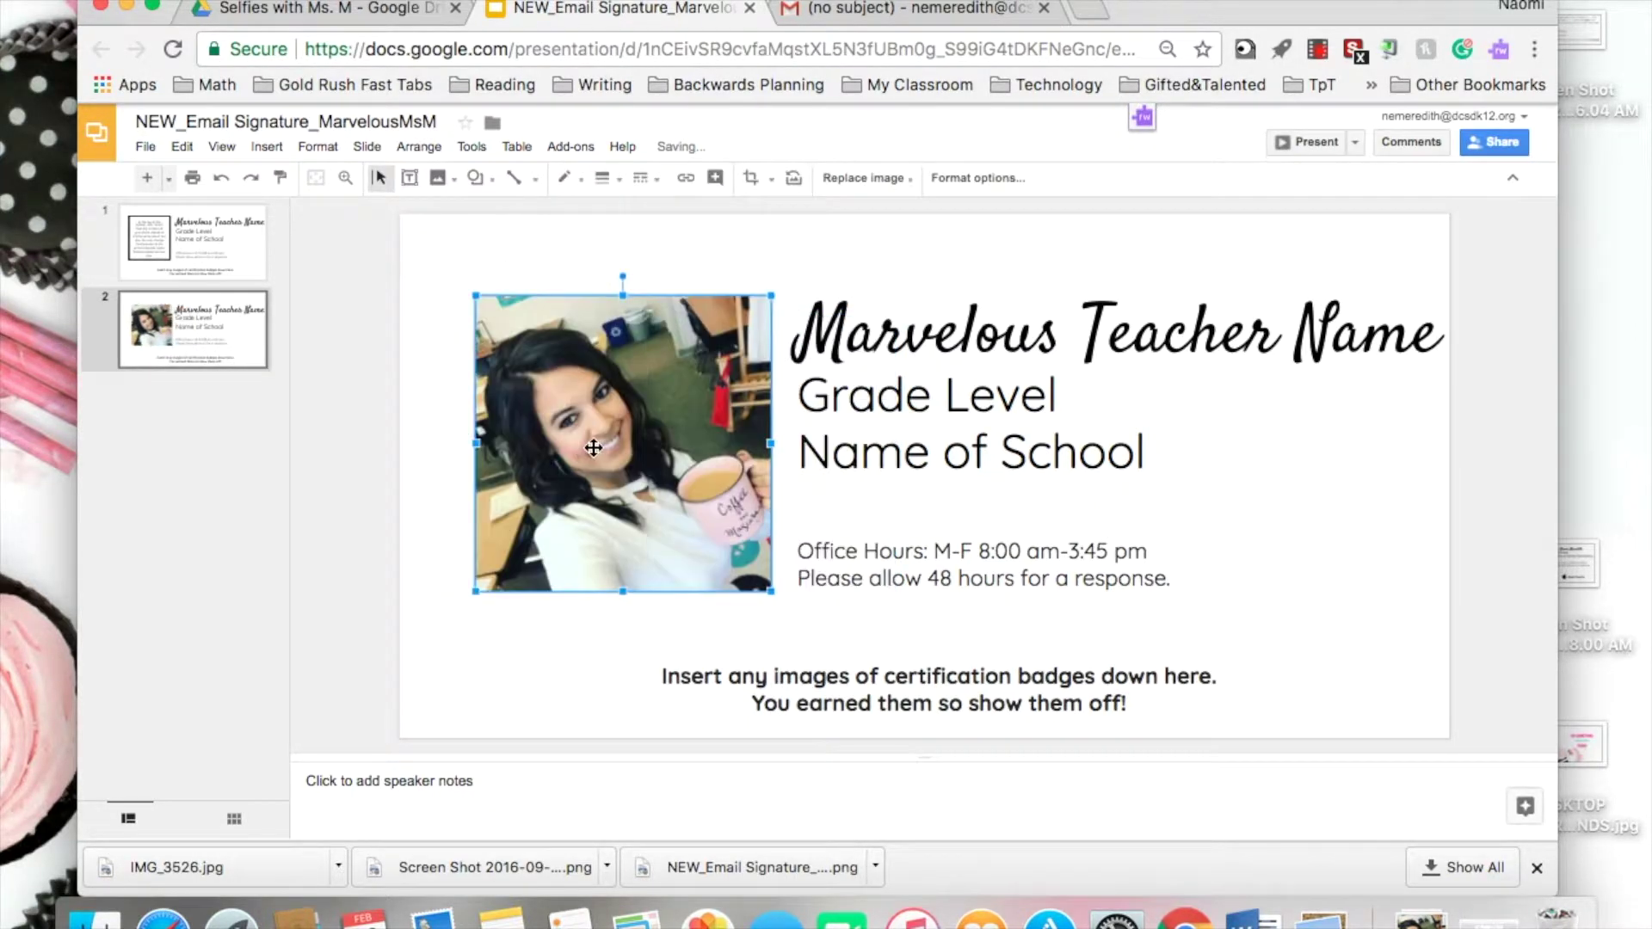
left_click(217, 256)
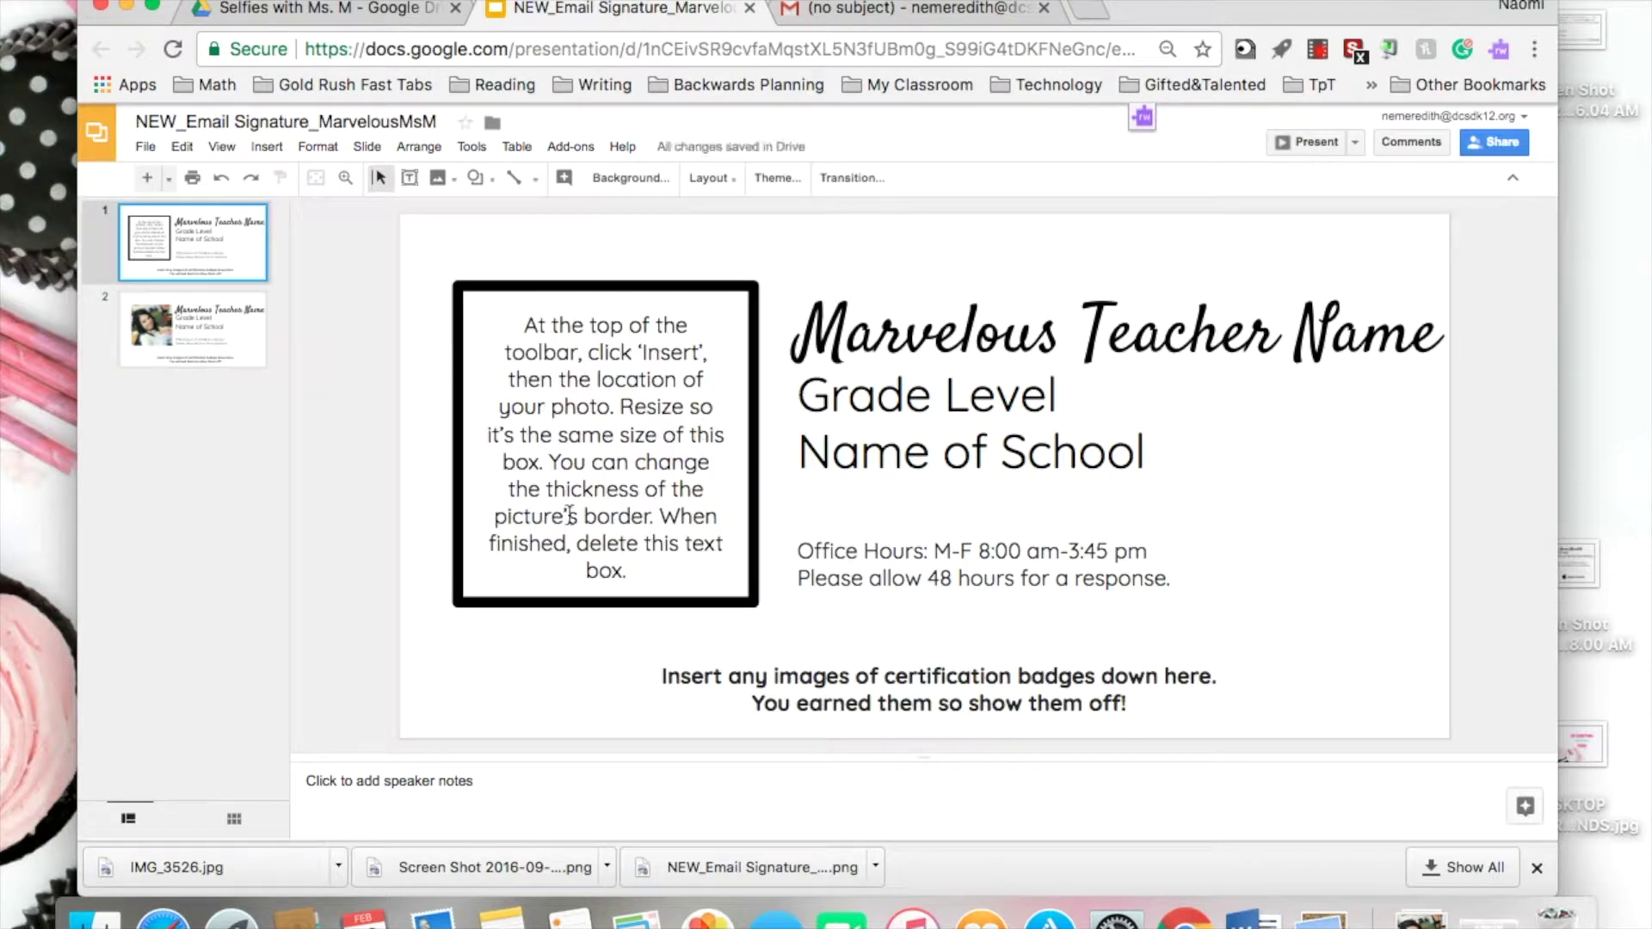
left_click(250, 328)
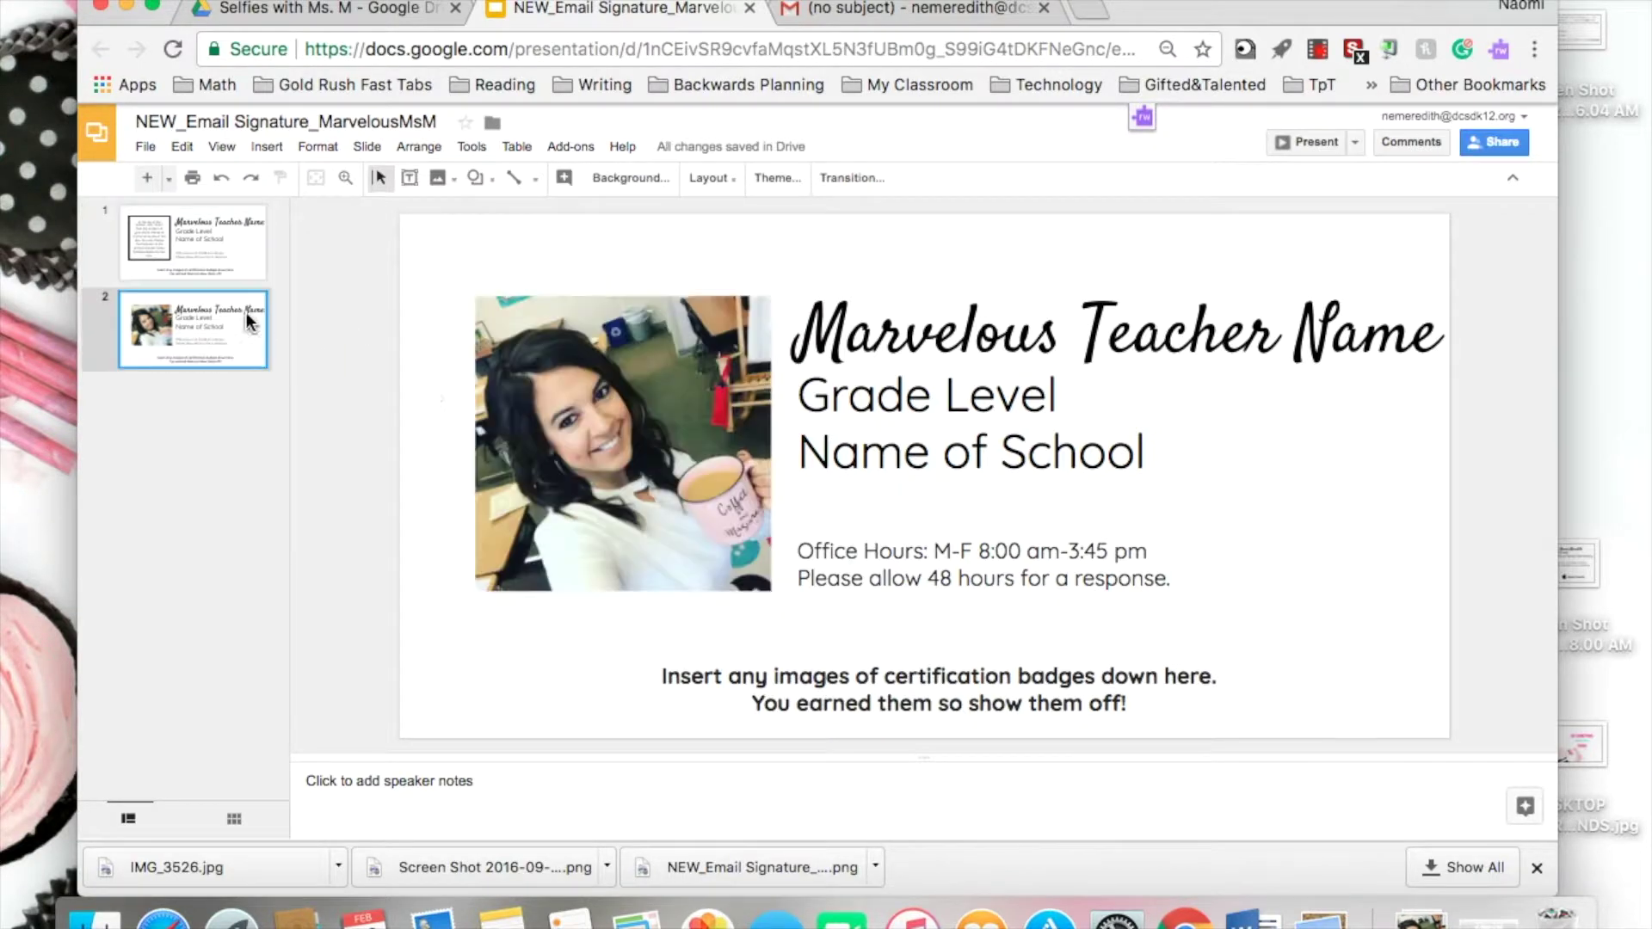
left_click(536, 412)
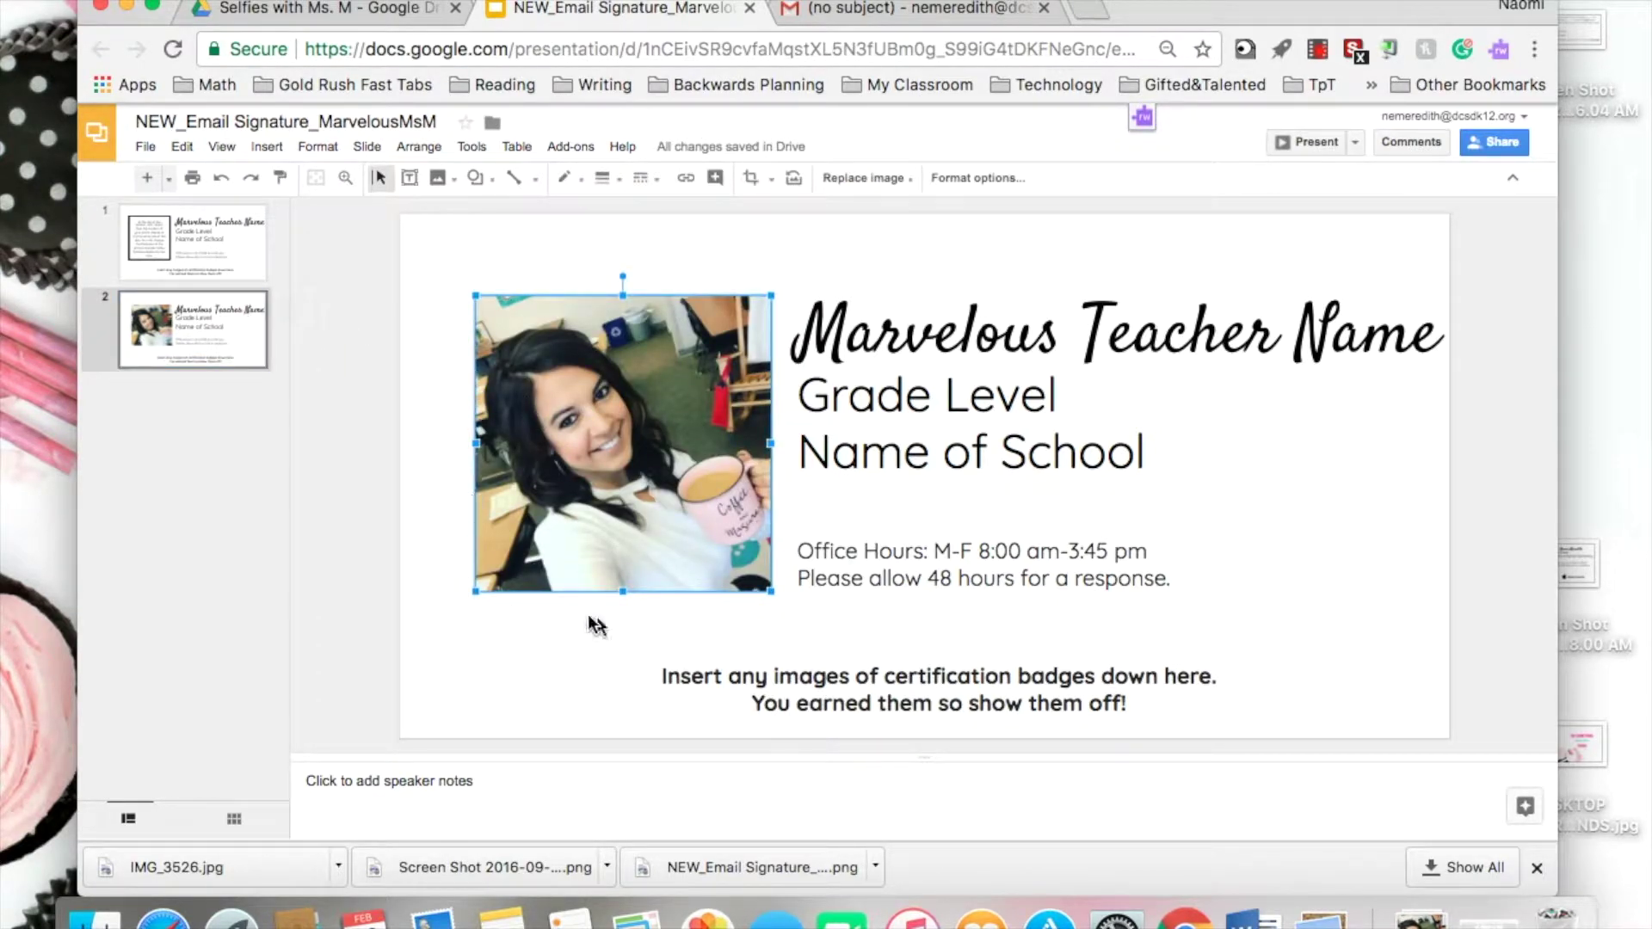
- Give the photo a 3px black border, then select the teacher name title text
left_click(622, 186)
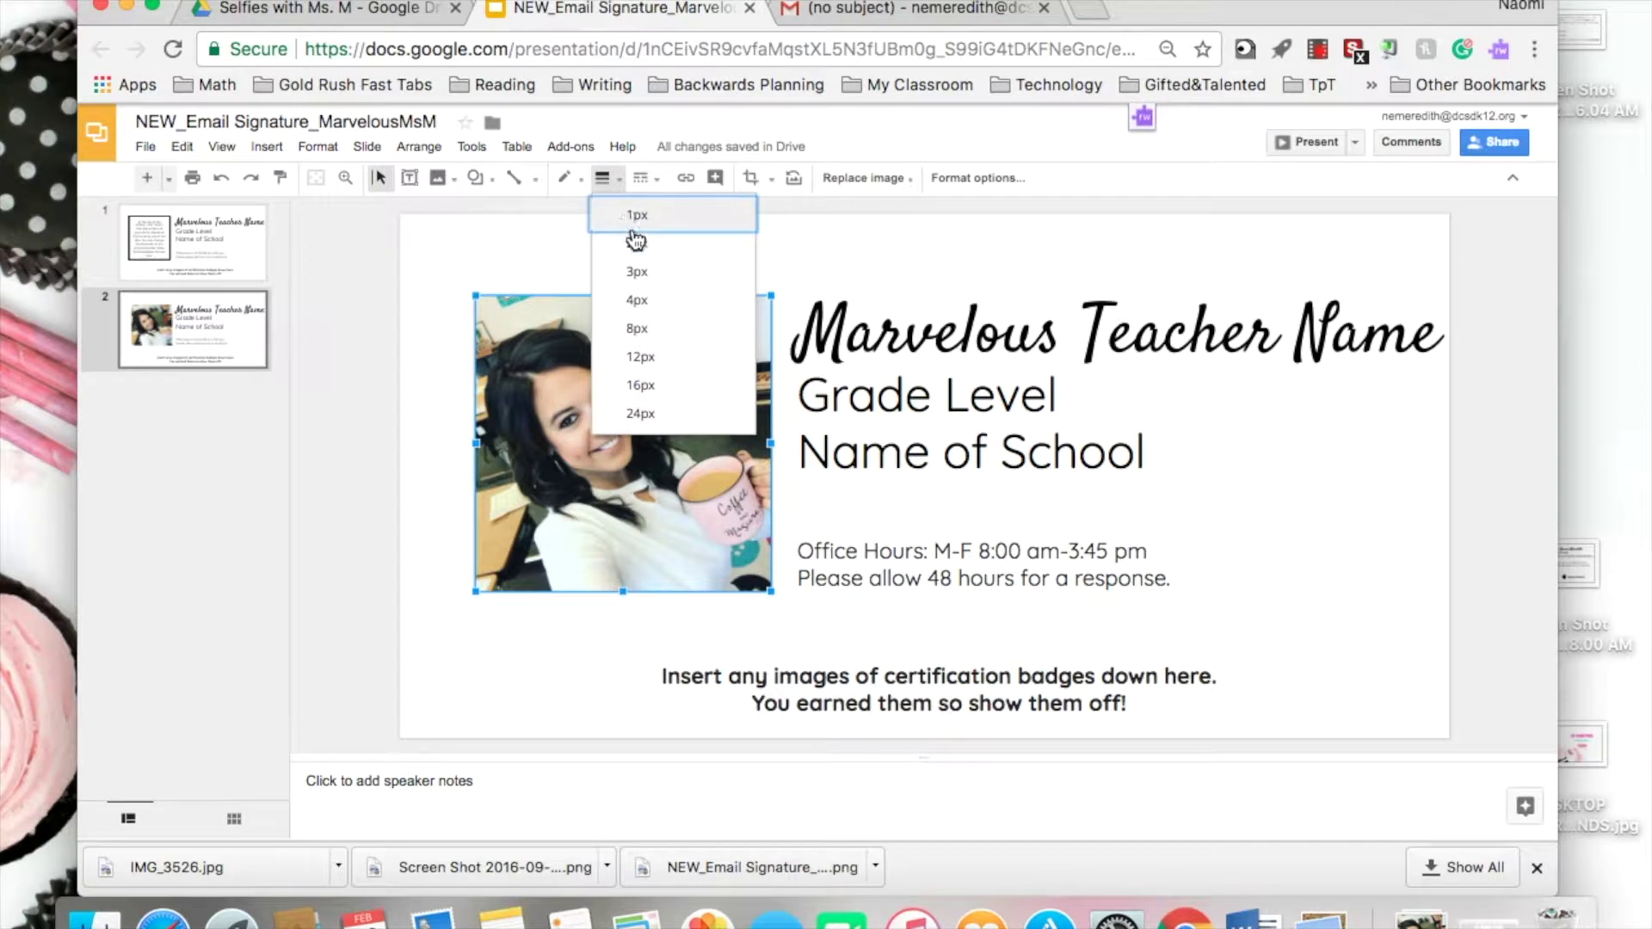
left_click(637, 272)
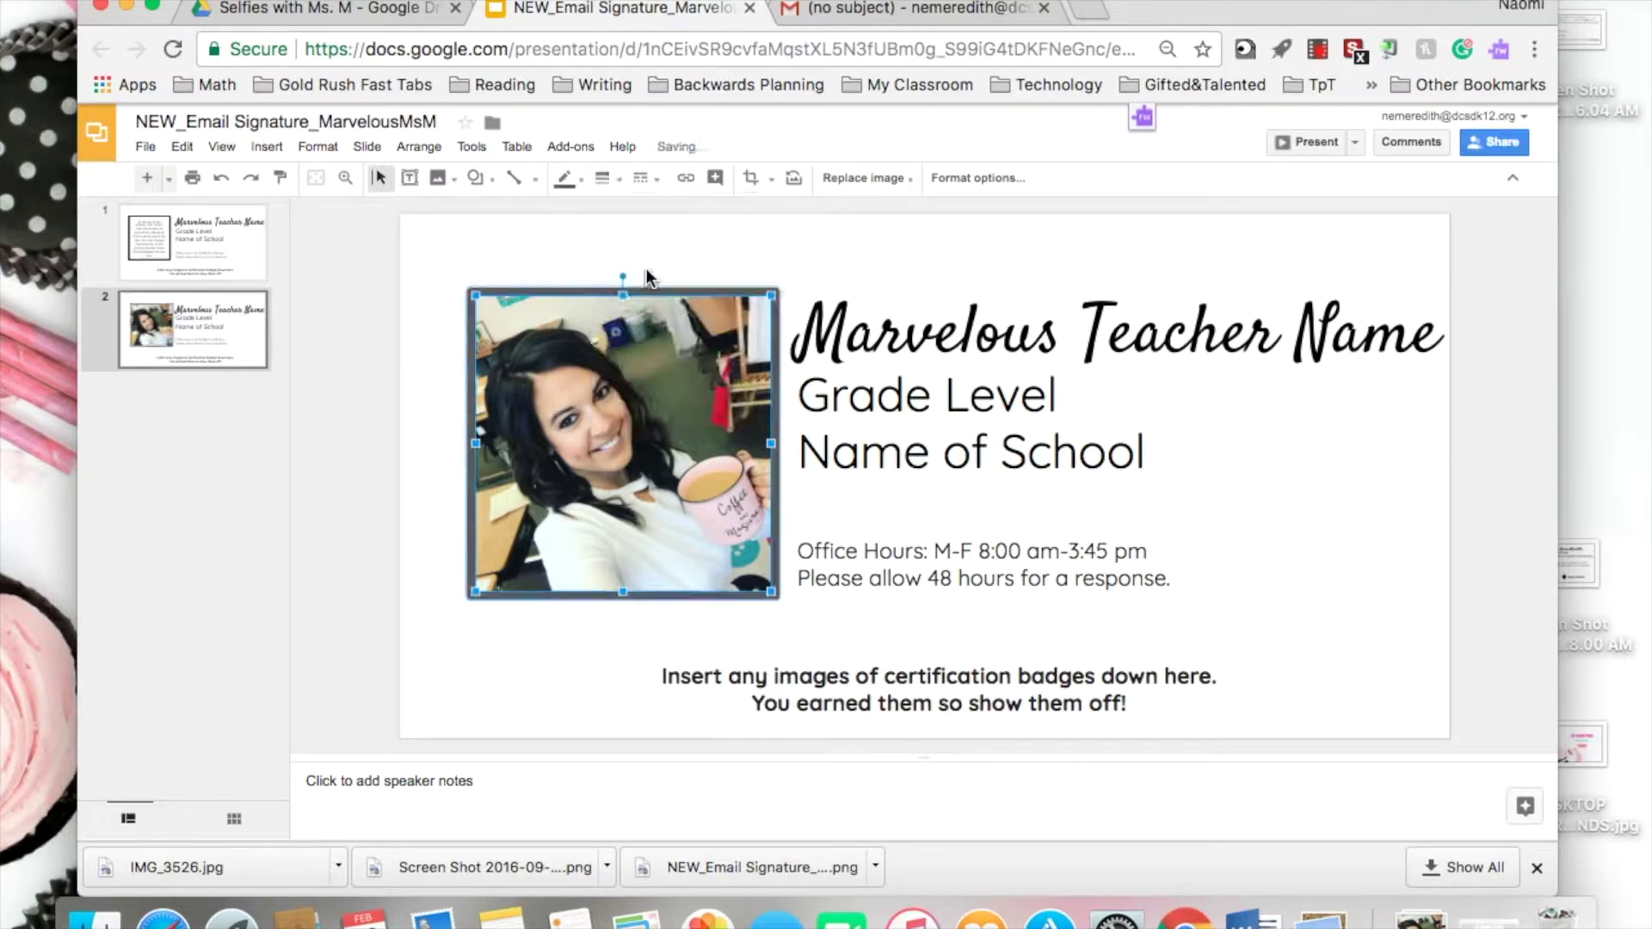
left_click(583, 186)
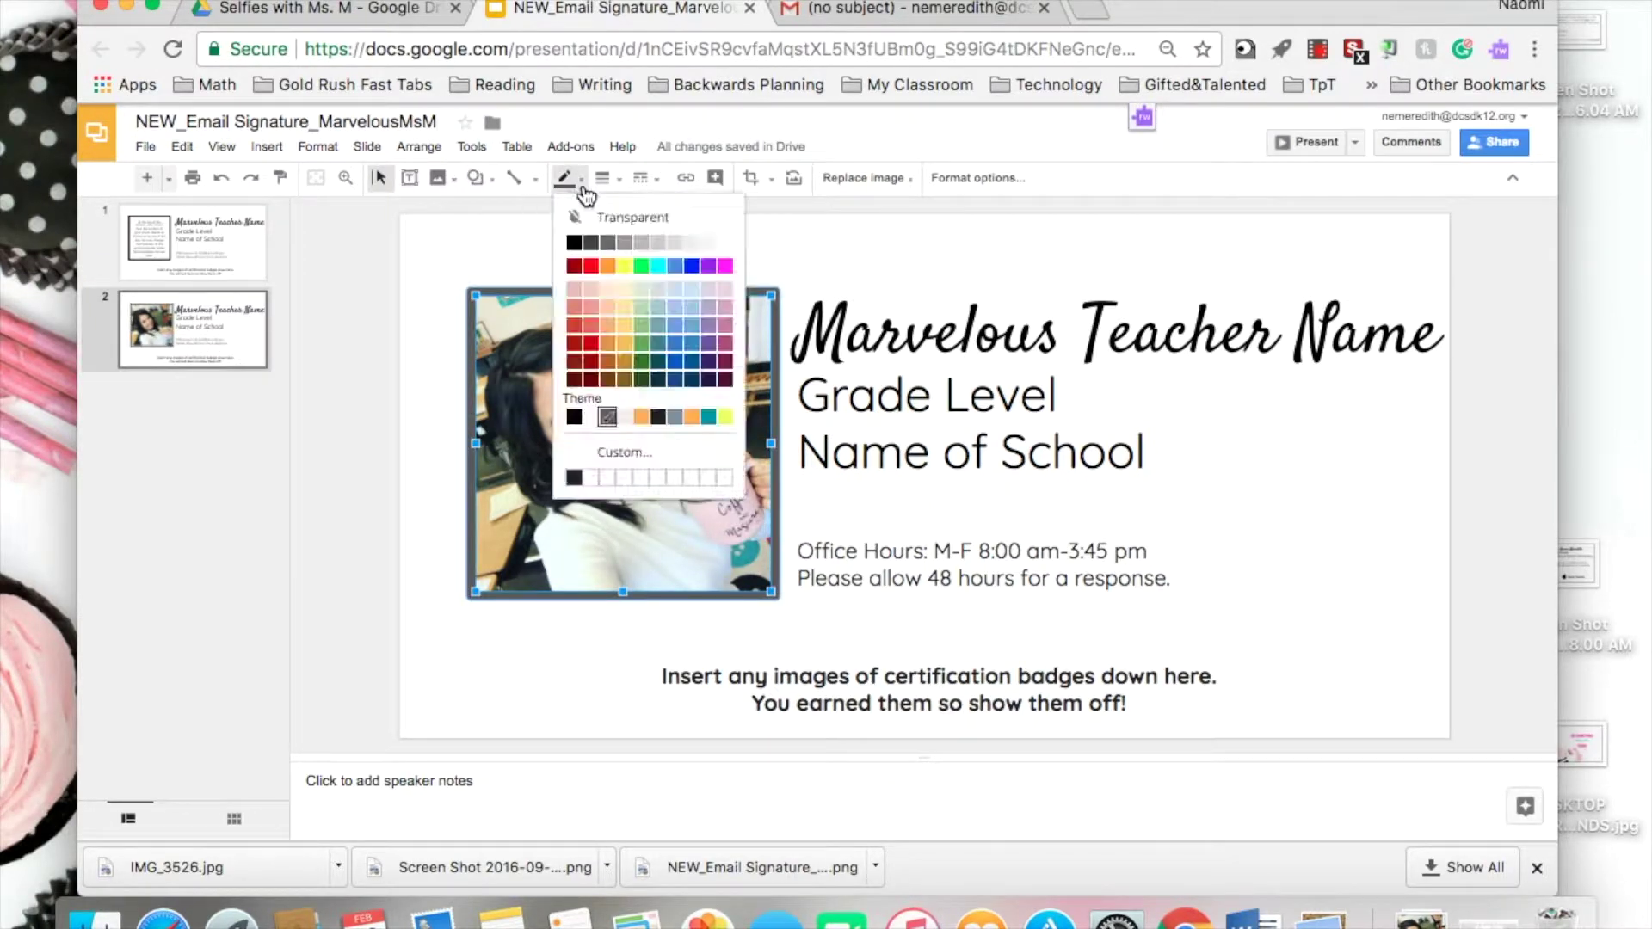
left_click(575, 244)
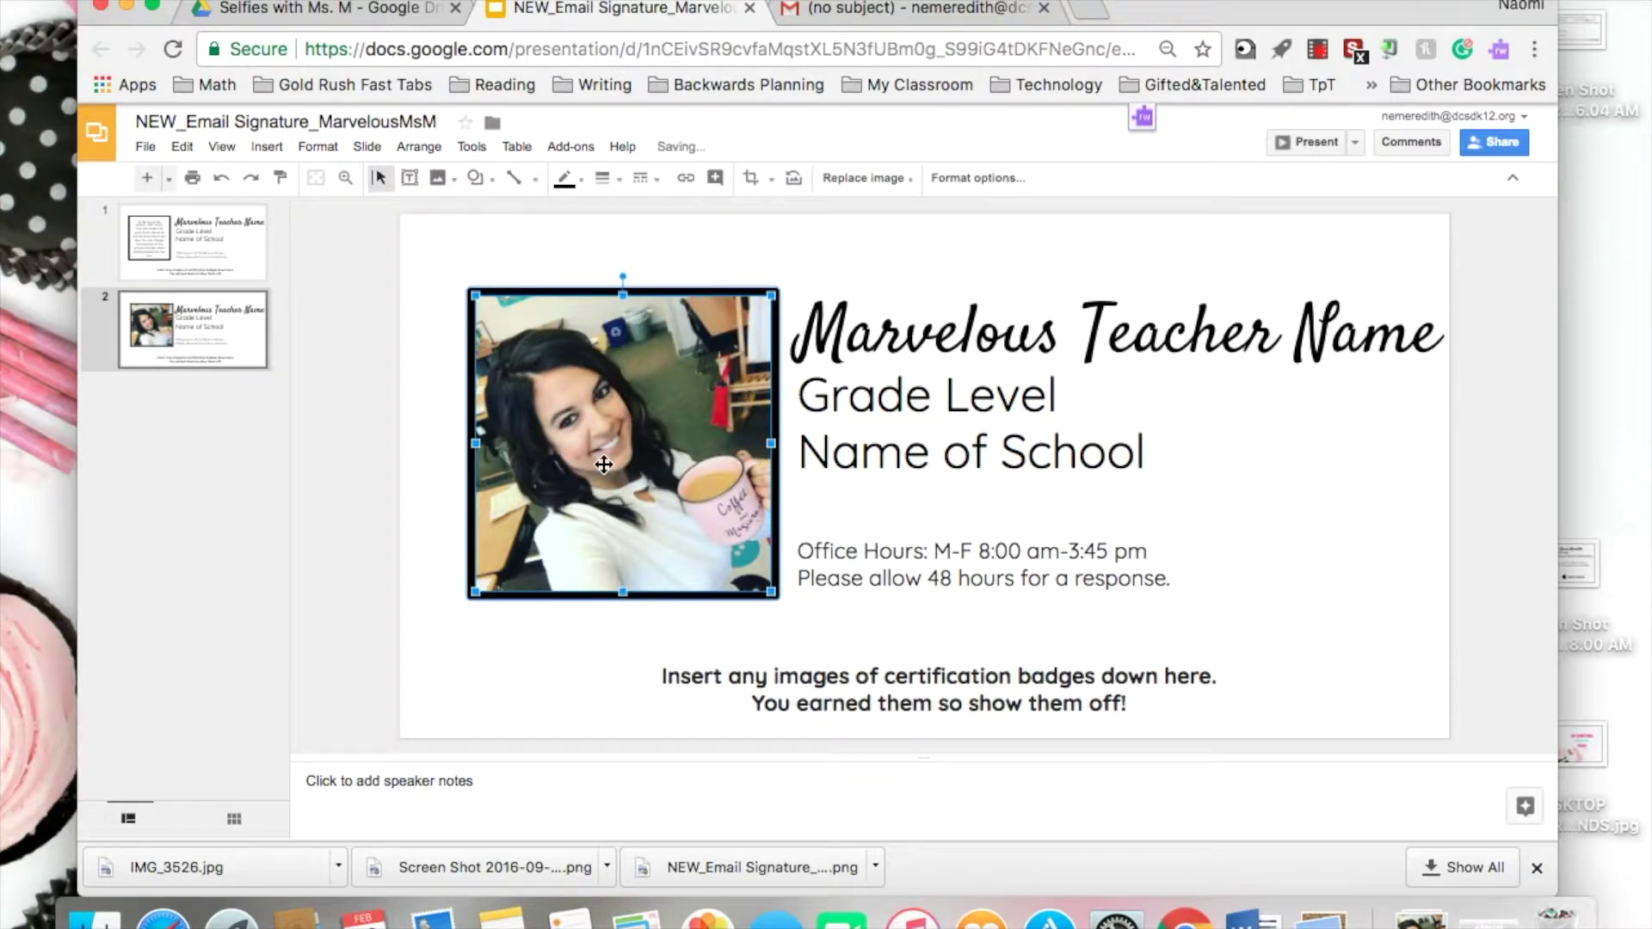
left_click(1301, 353)
left_click_drag(1441, 340, 809, 331)
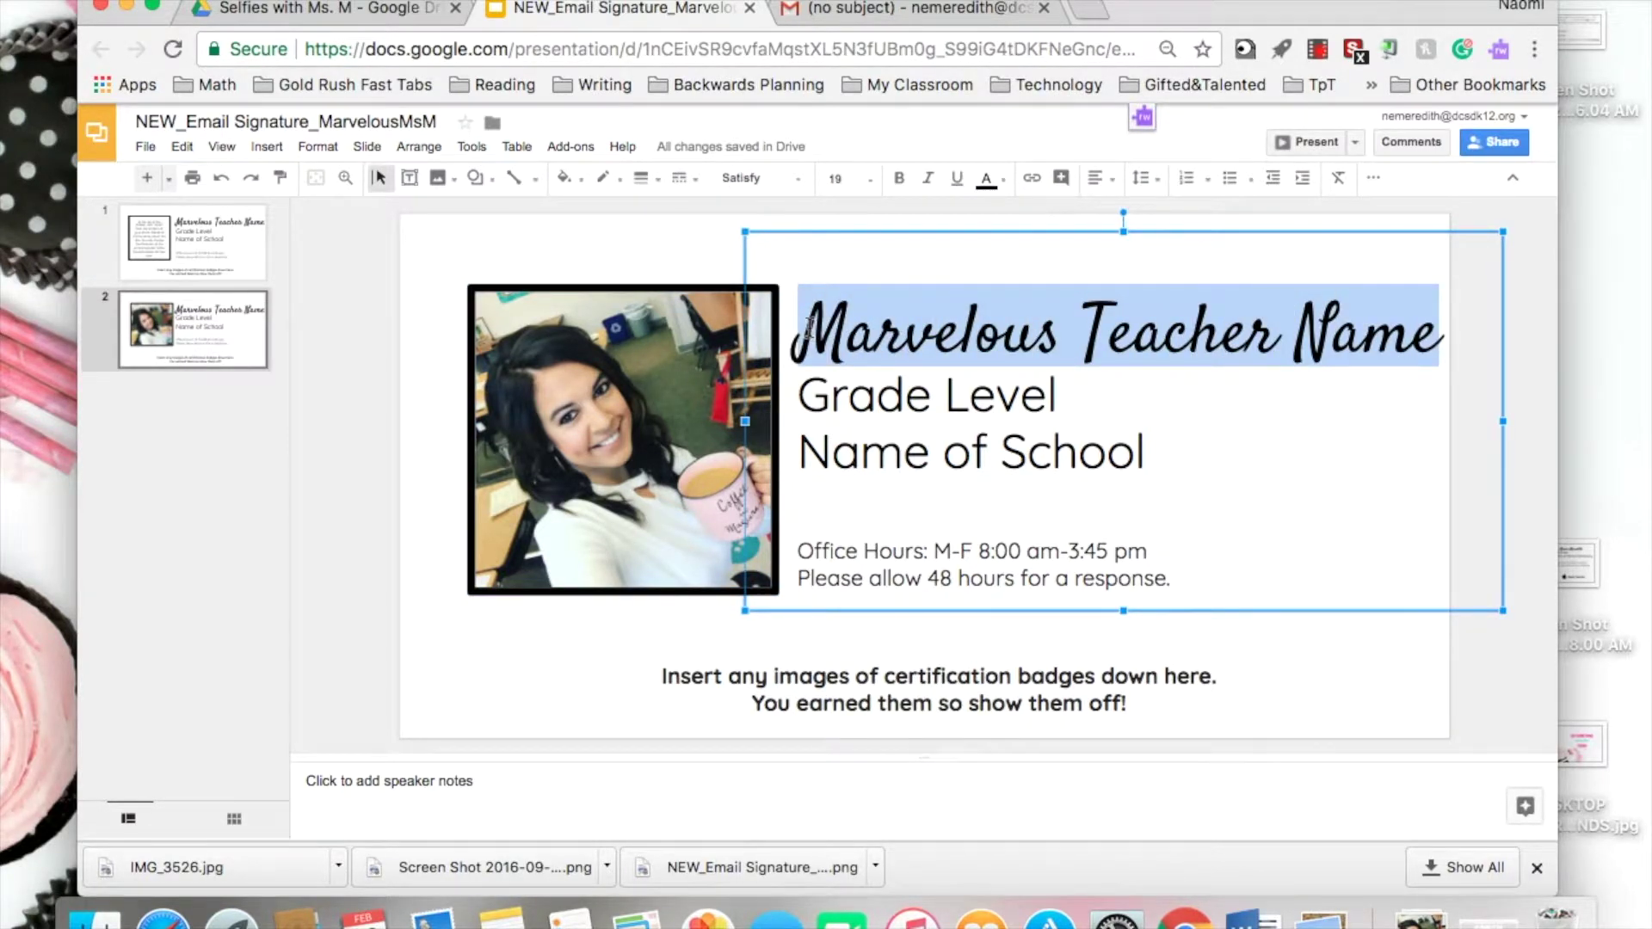
- Replace the placeholders with 'Marvelous Ms. Meredith', '3rd Grade' and 'Awesome Elementary'
type("Marvelous ")
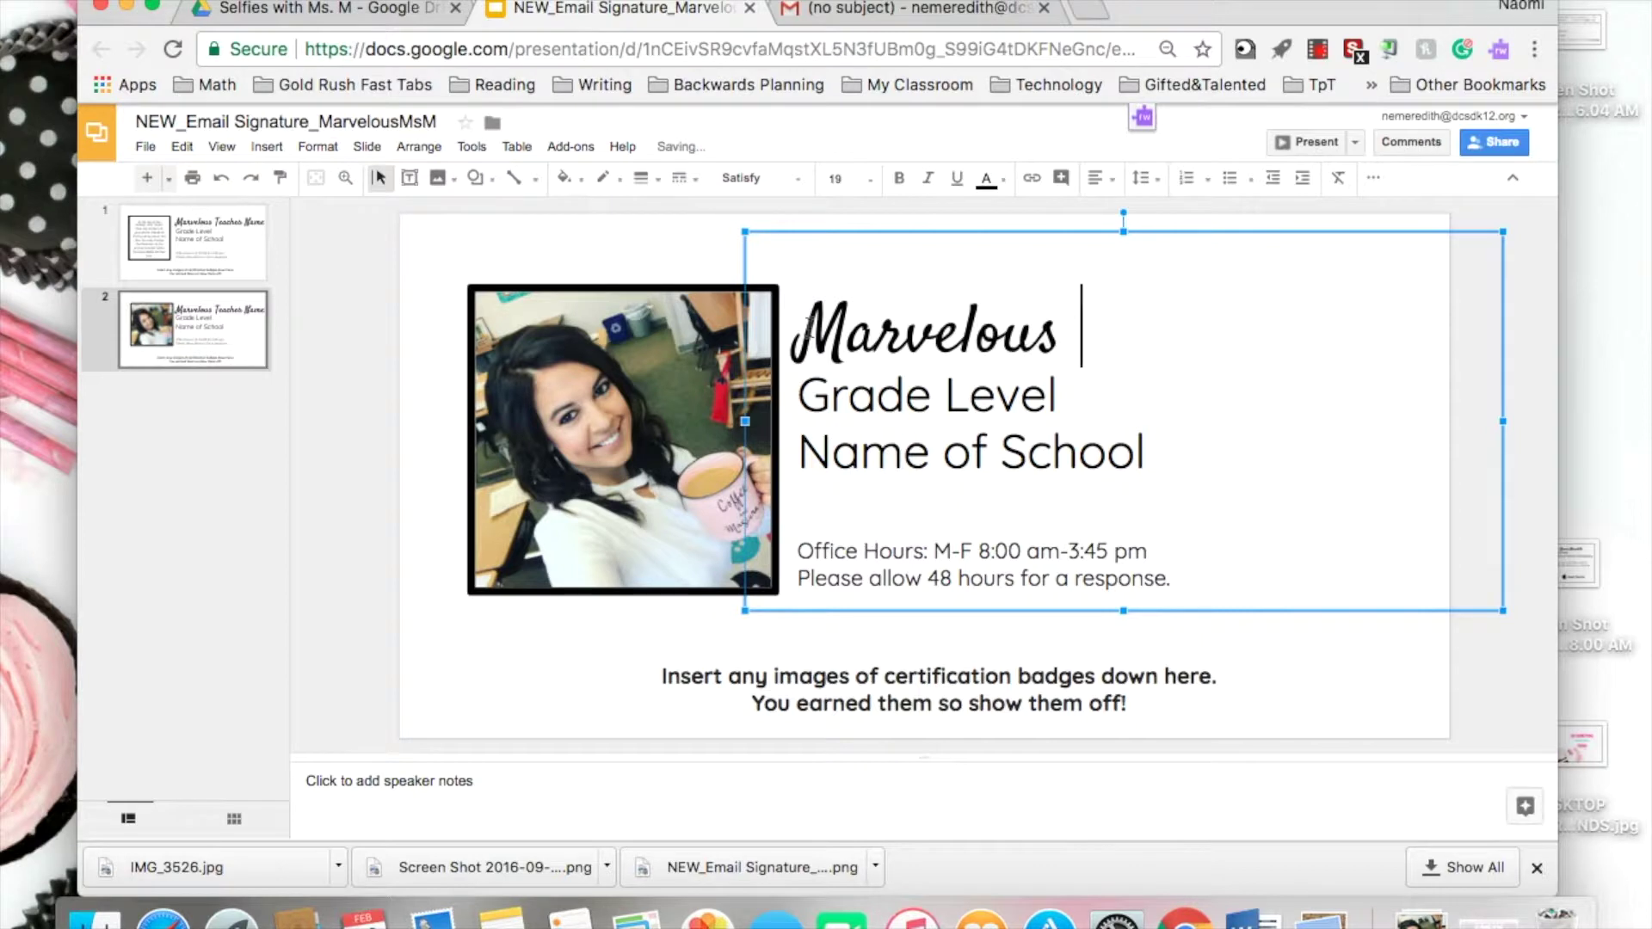
type("Ms. Meredith")
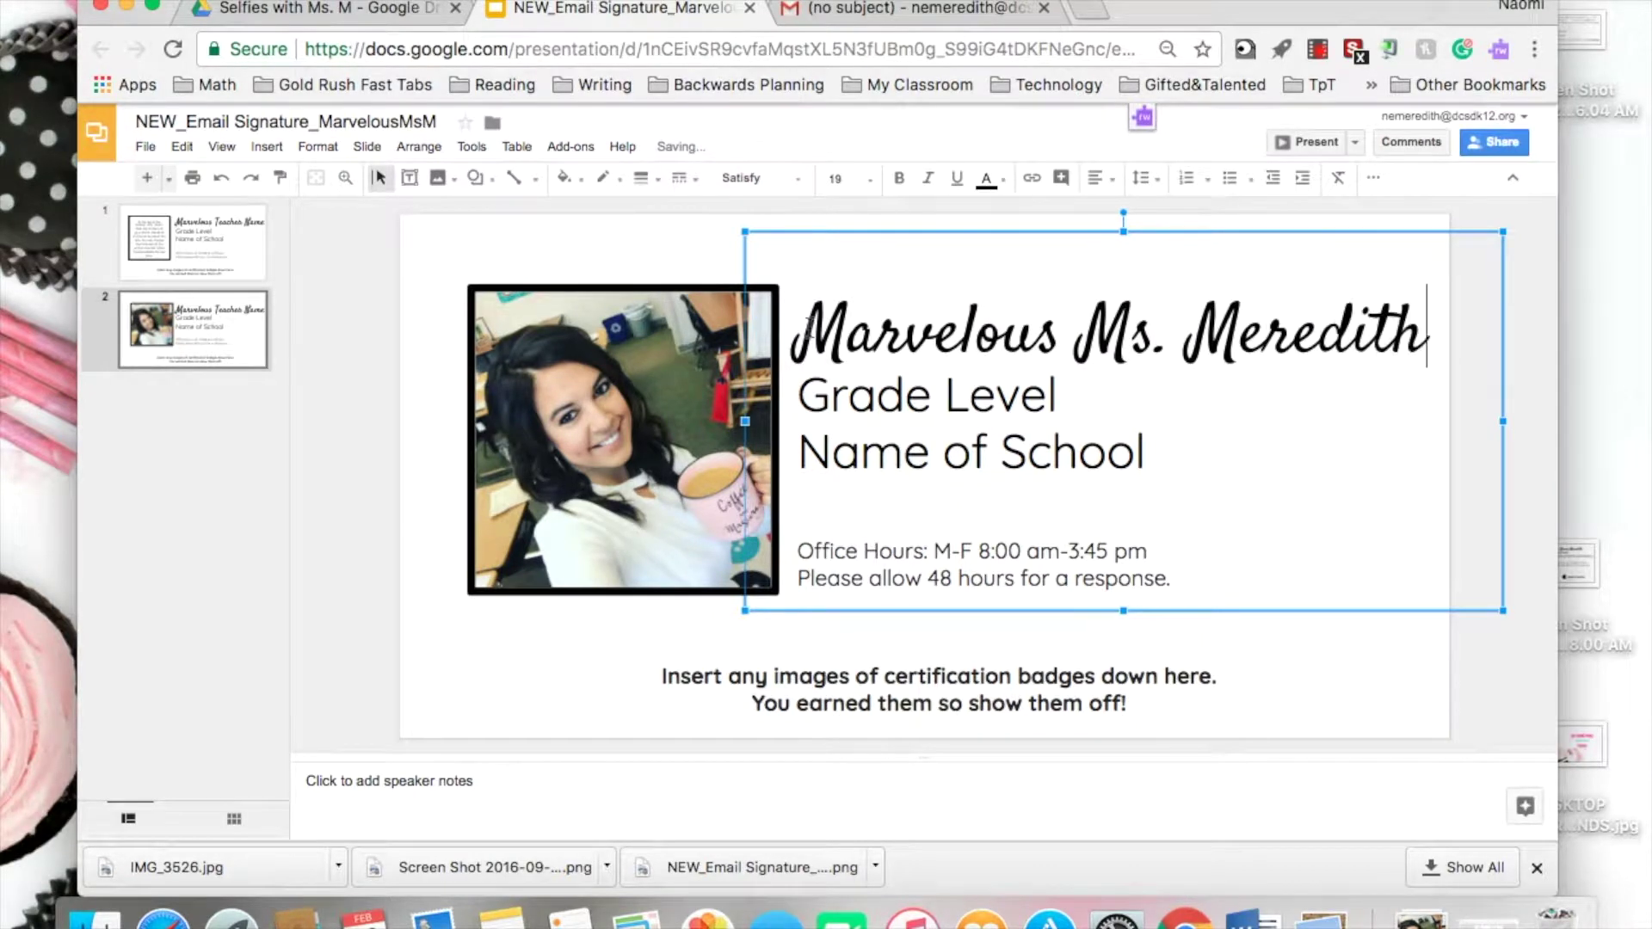
left_click(1175, 452)
left_click_drag(1123, 415, 805, 396)
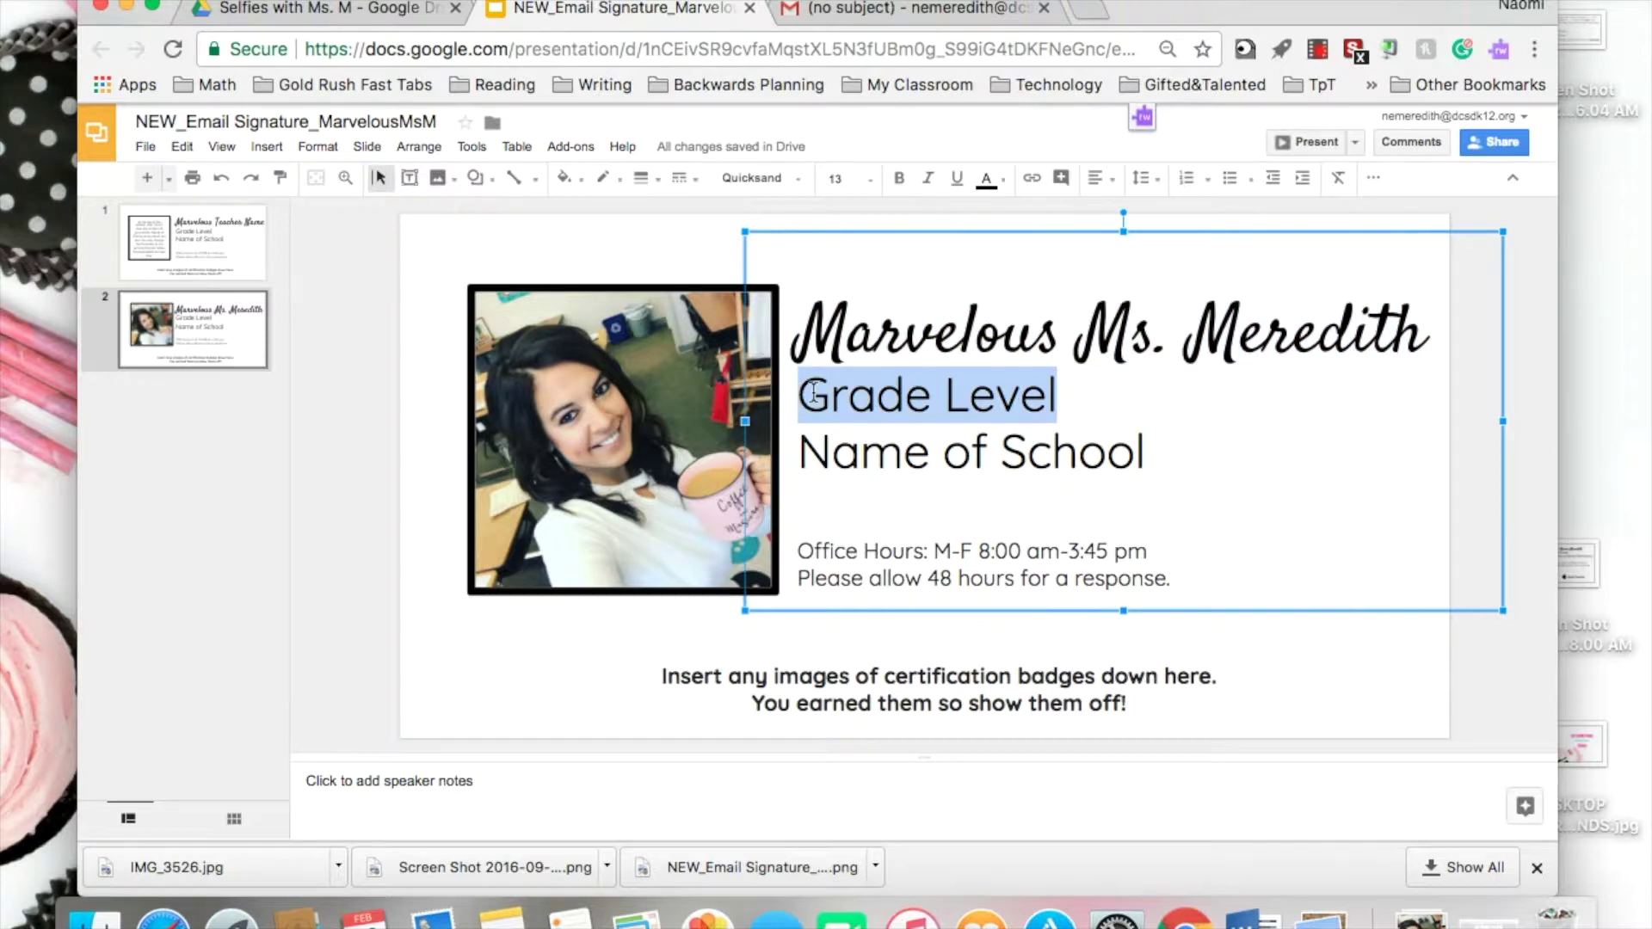
type("3rd Grade")
left_click_drag(1194, 450, 713, 435)
type("Awesome Elementary")
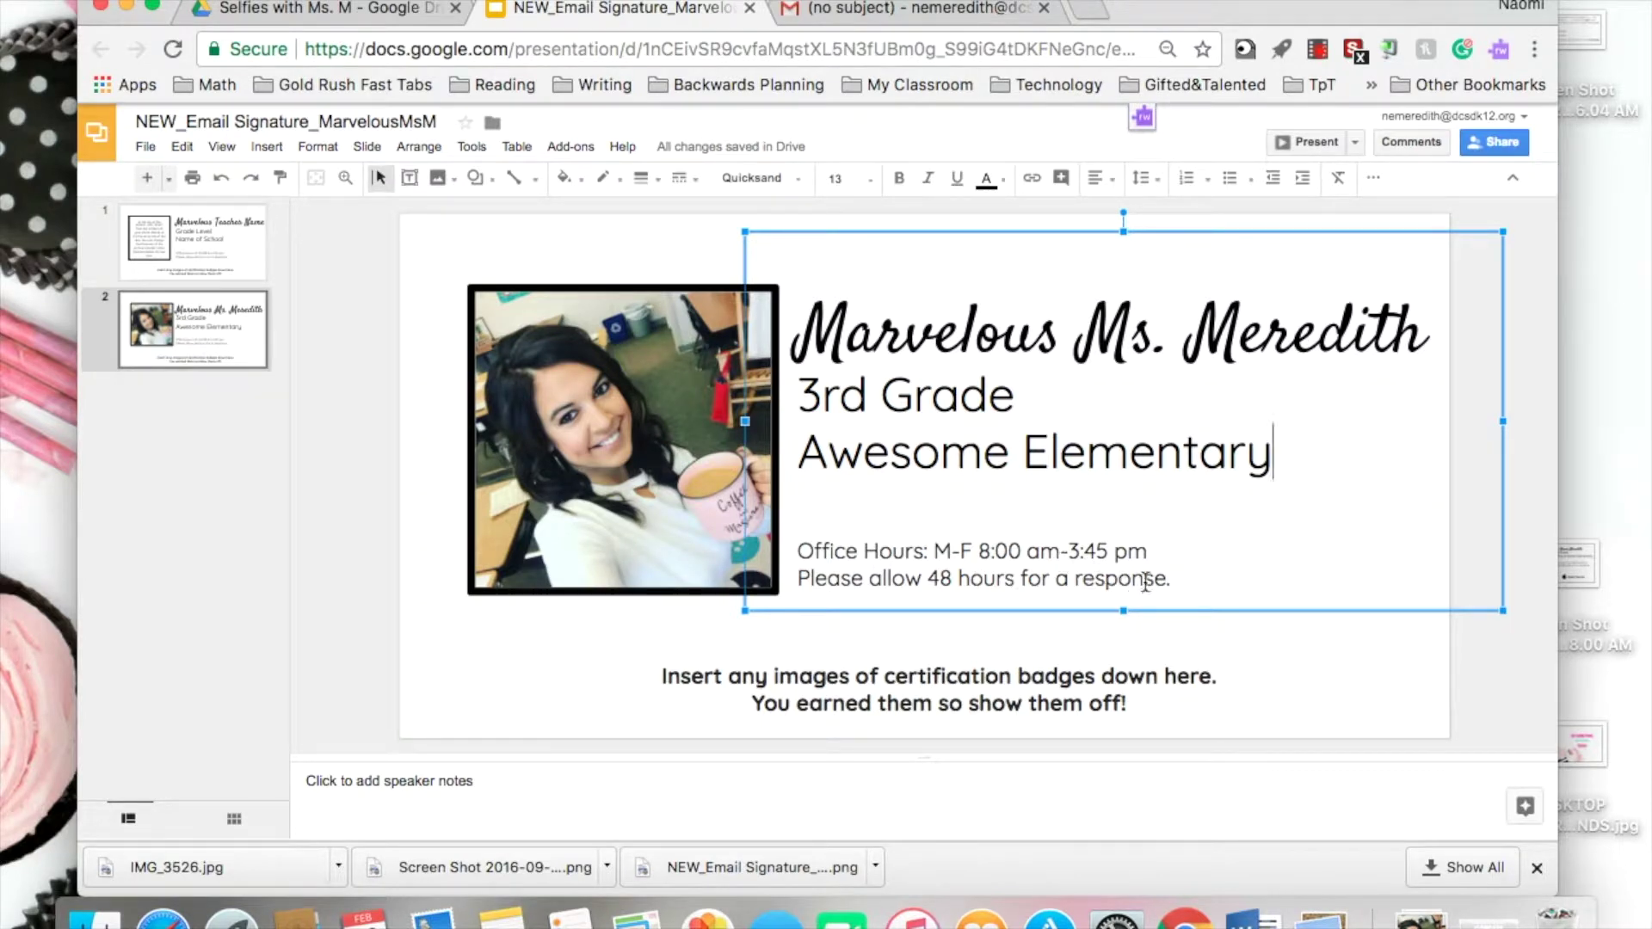
left_click(1299, 672)
left_click(1104, 553)
- Delete the 'Insert any images of certification badges' text box at the bottom
left_click(1013, 676)
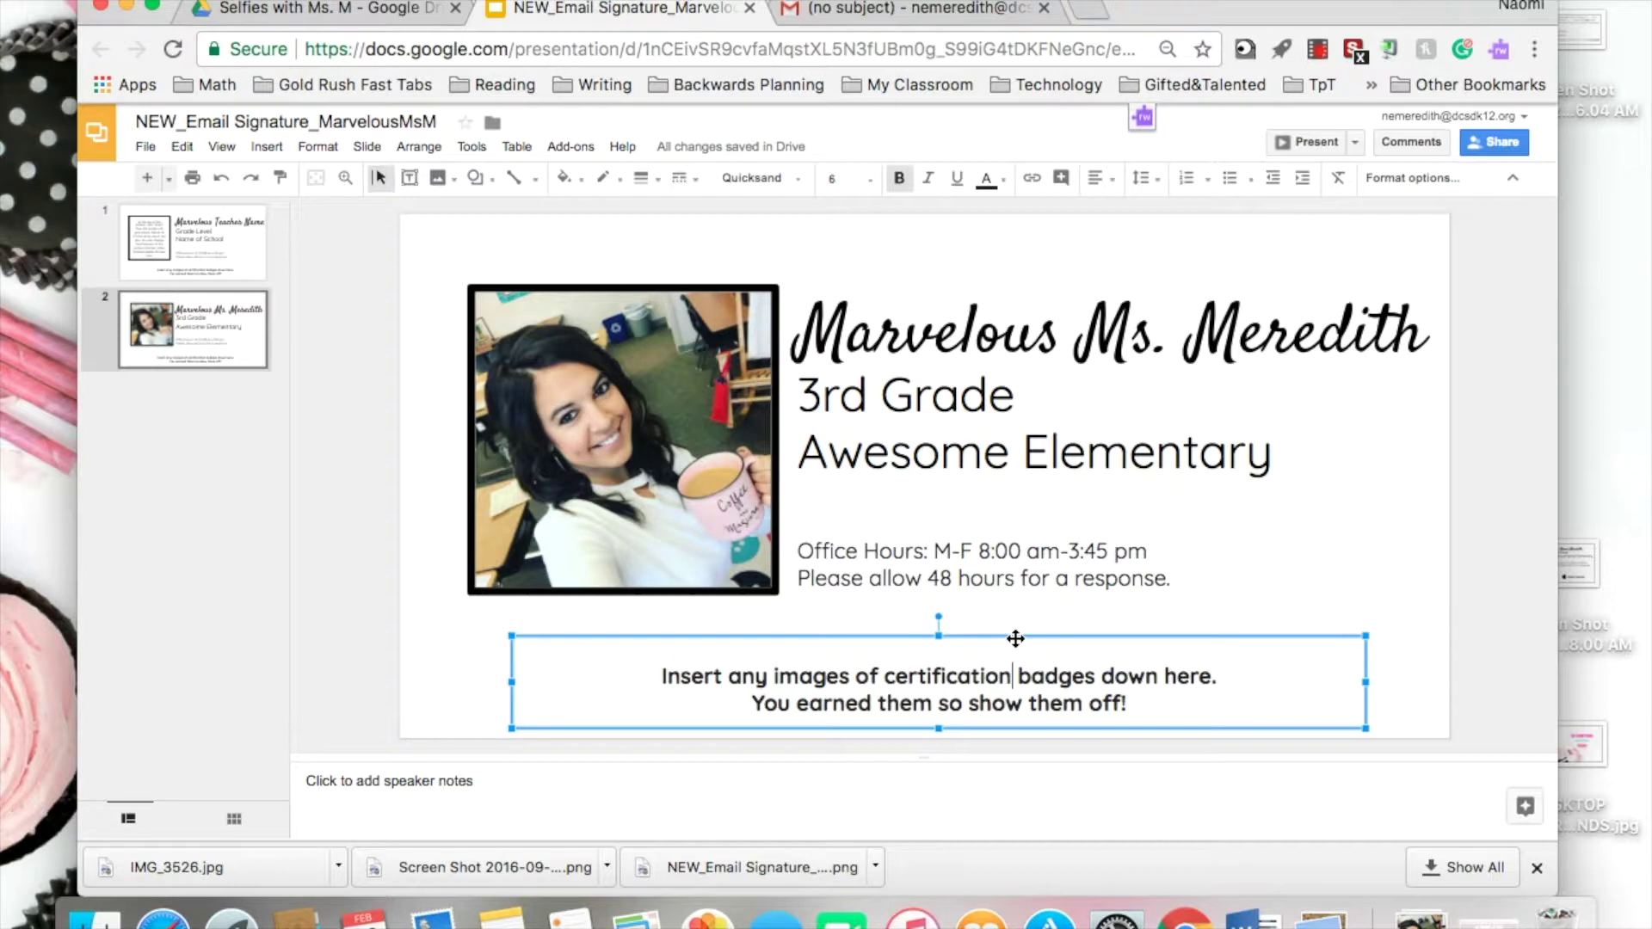
left_click(1016, 639)
key("BackSpace")
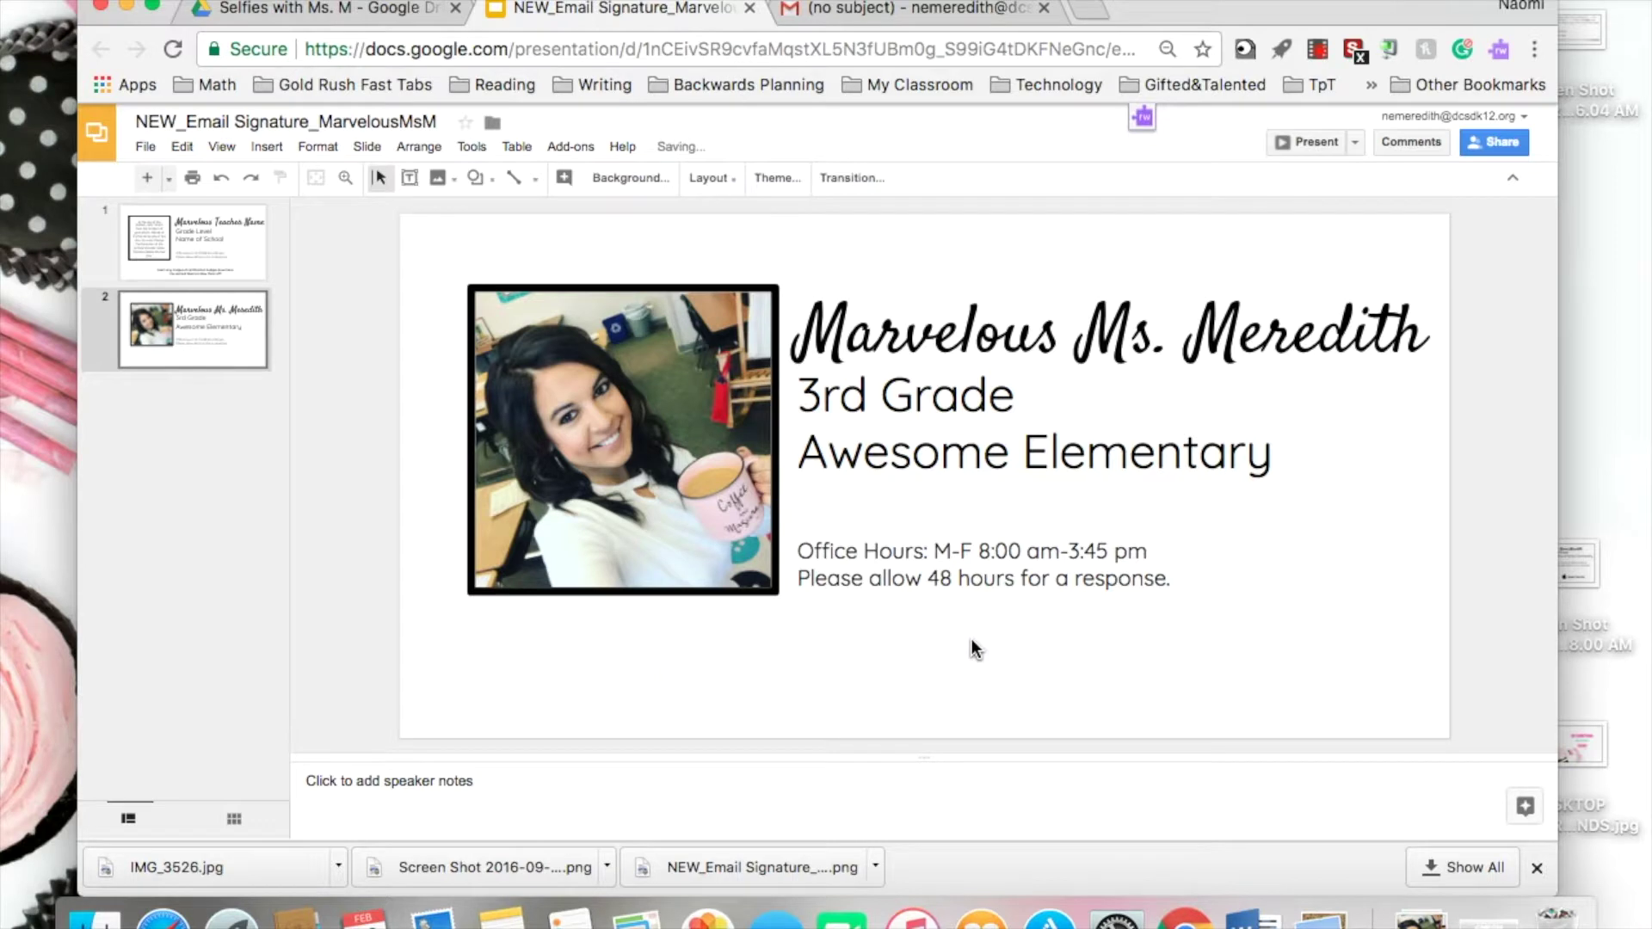
- Upload the Apple Teacher badge, shrink it, and place it at the slide's lower left
left_click(274, 147)
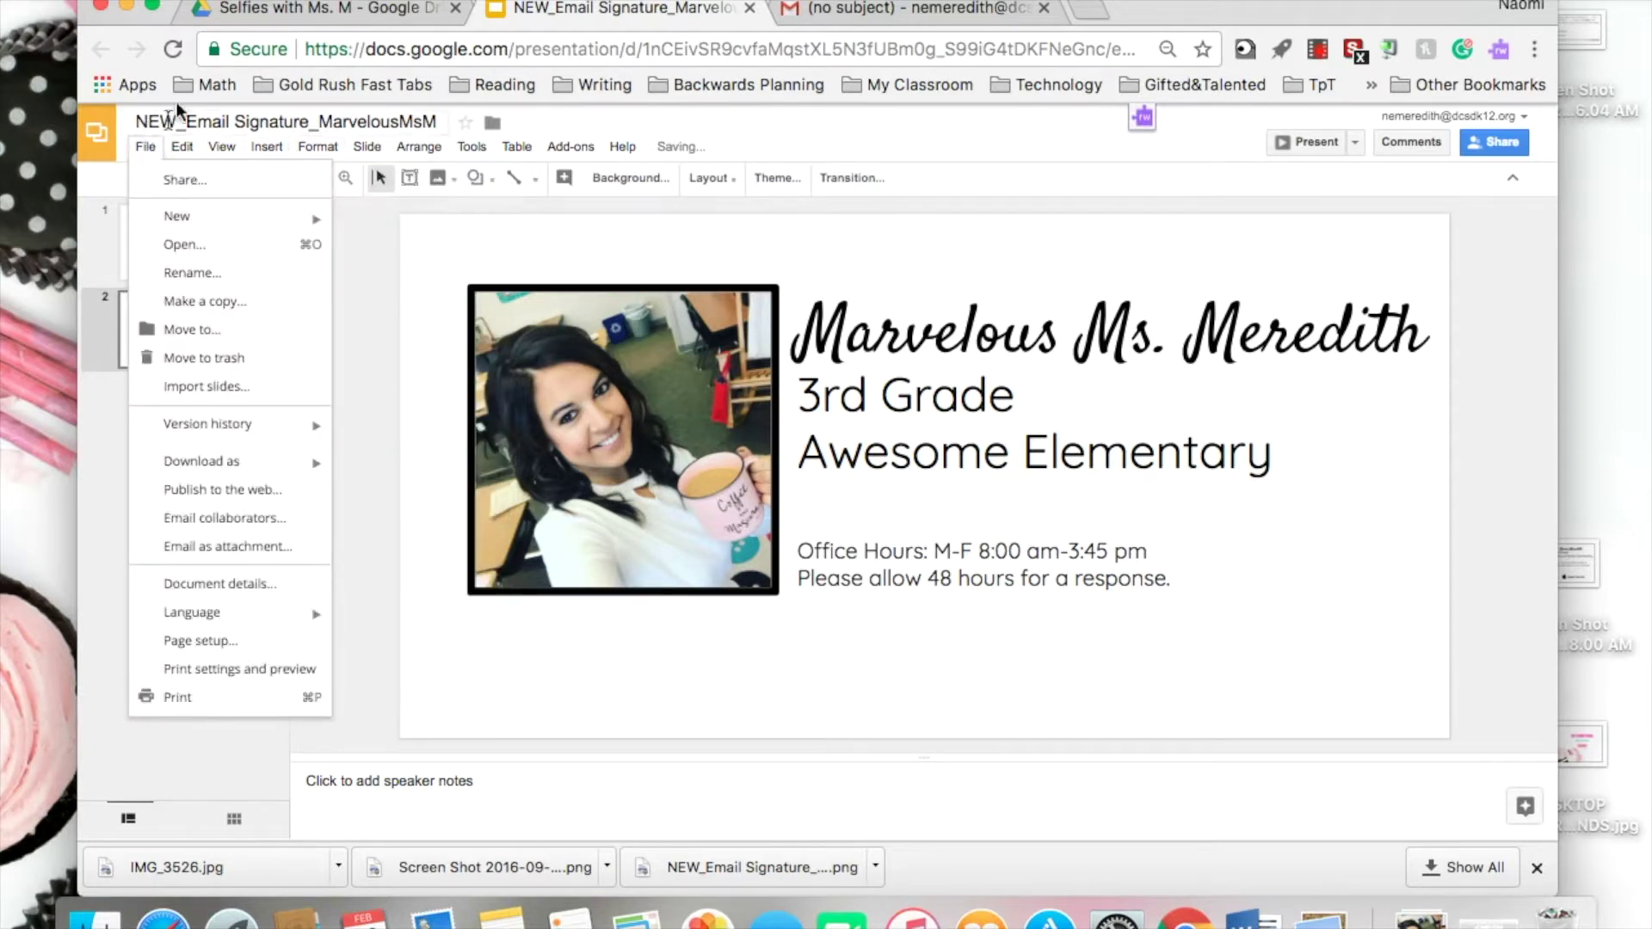
mouse_move(314, 236)
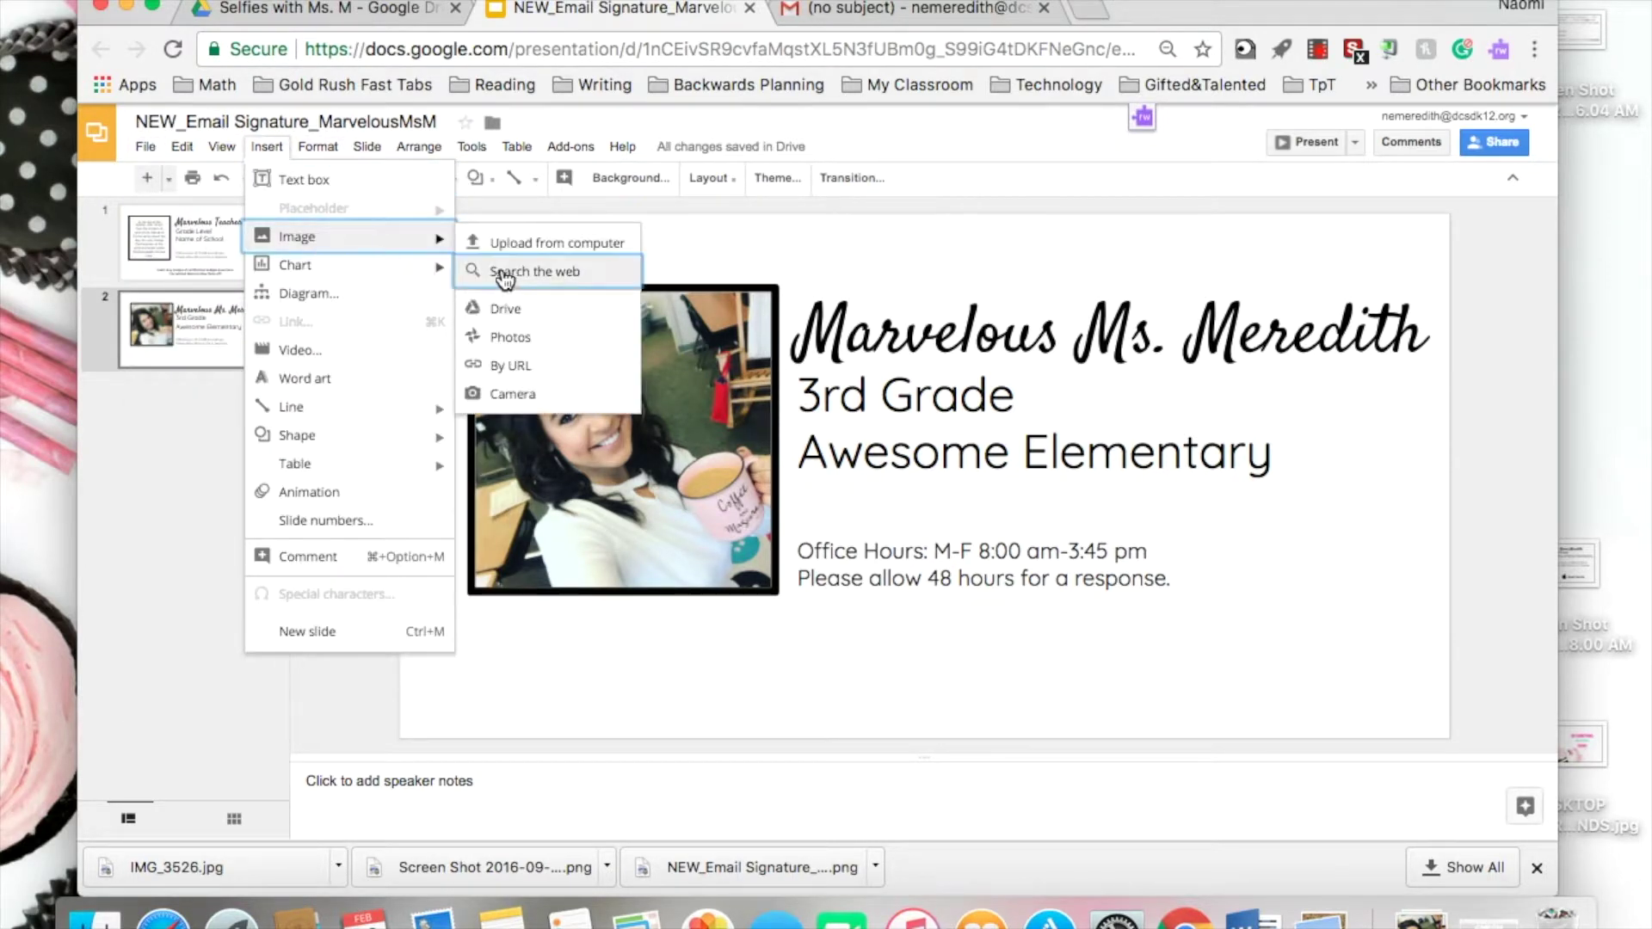
left_click(520, 253)
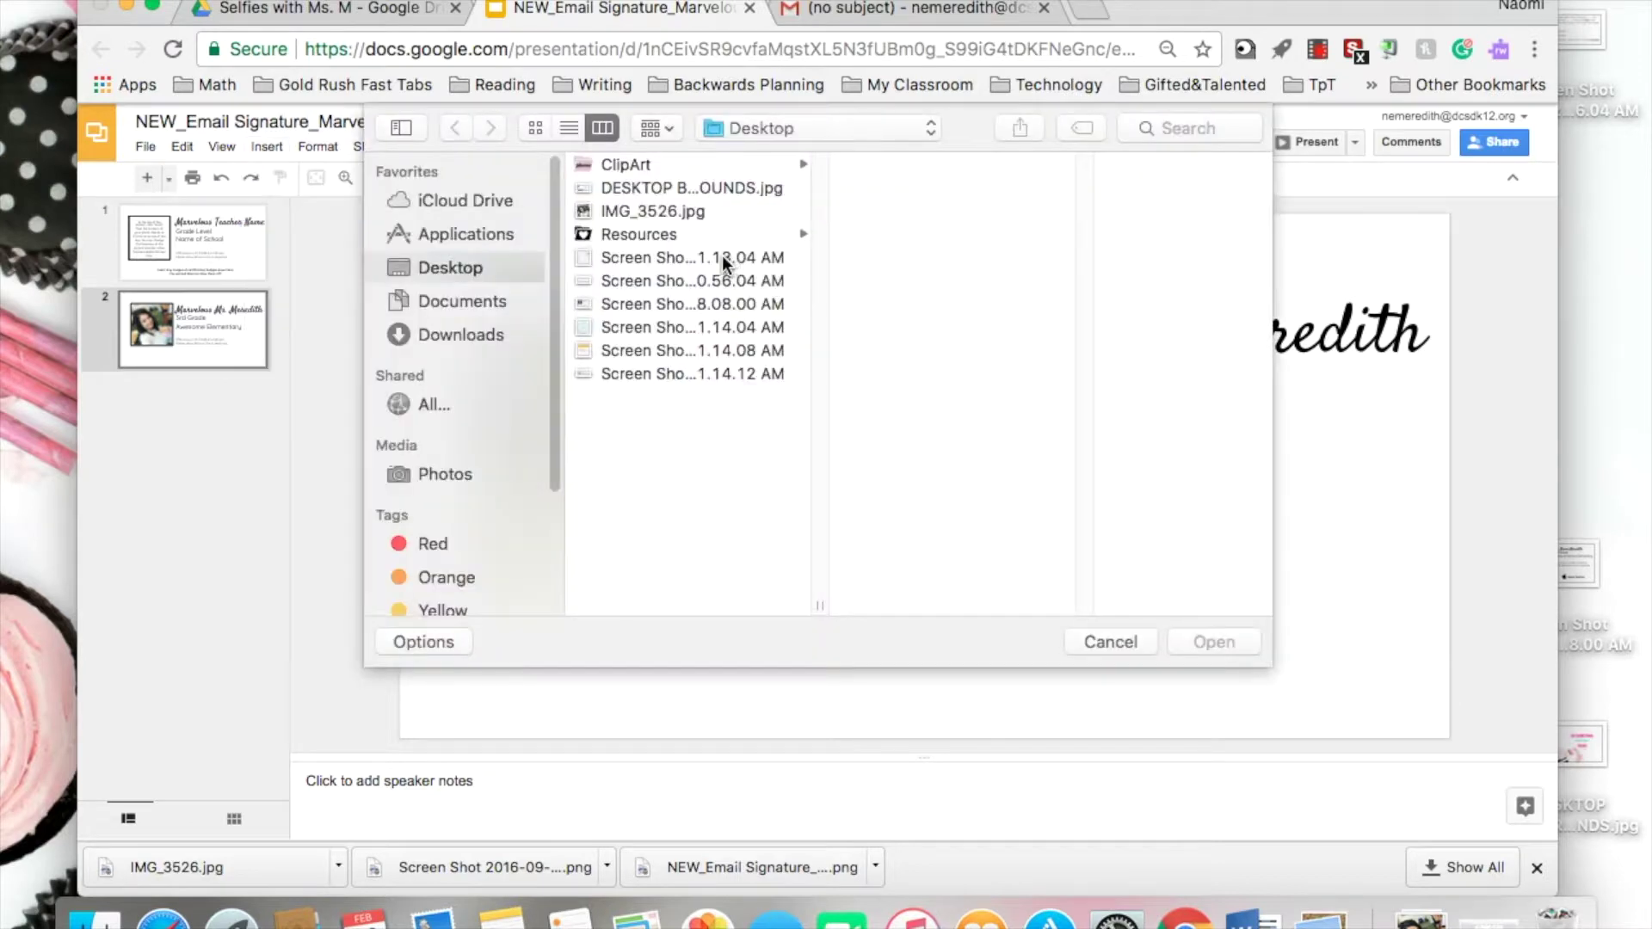
left_click(643, 379)
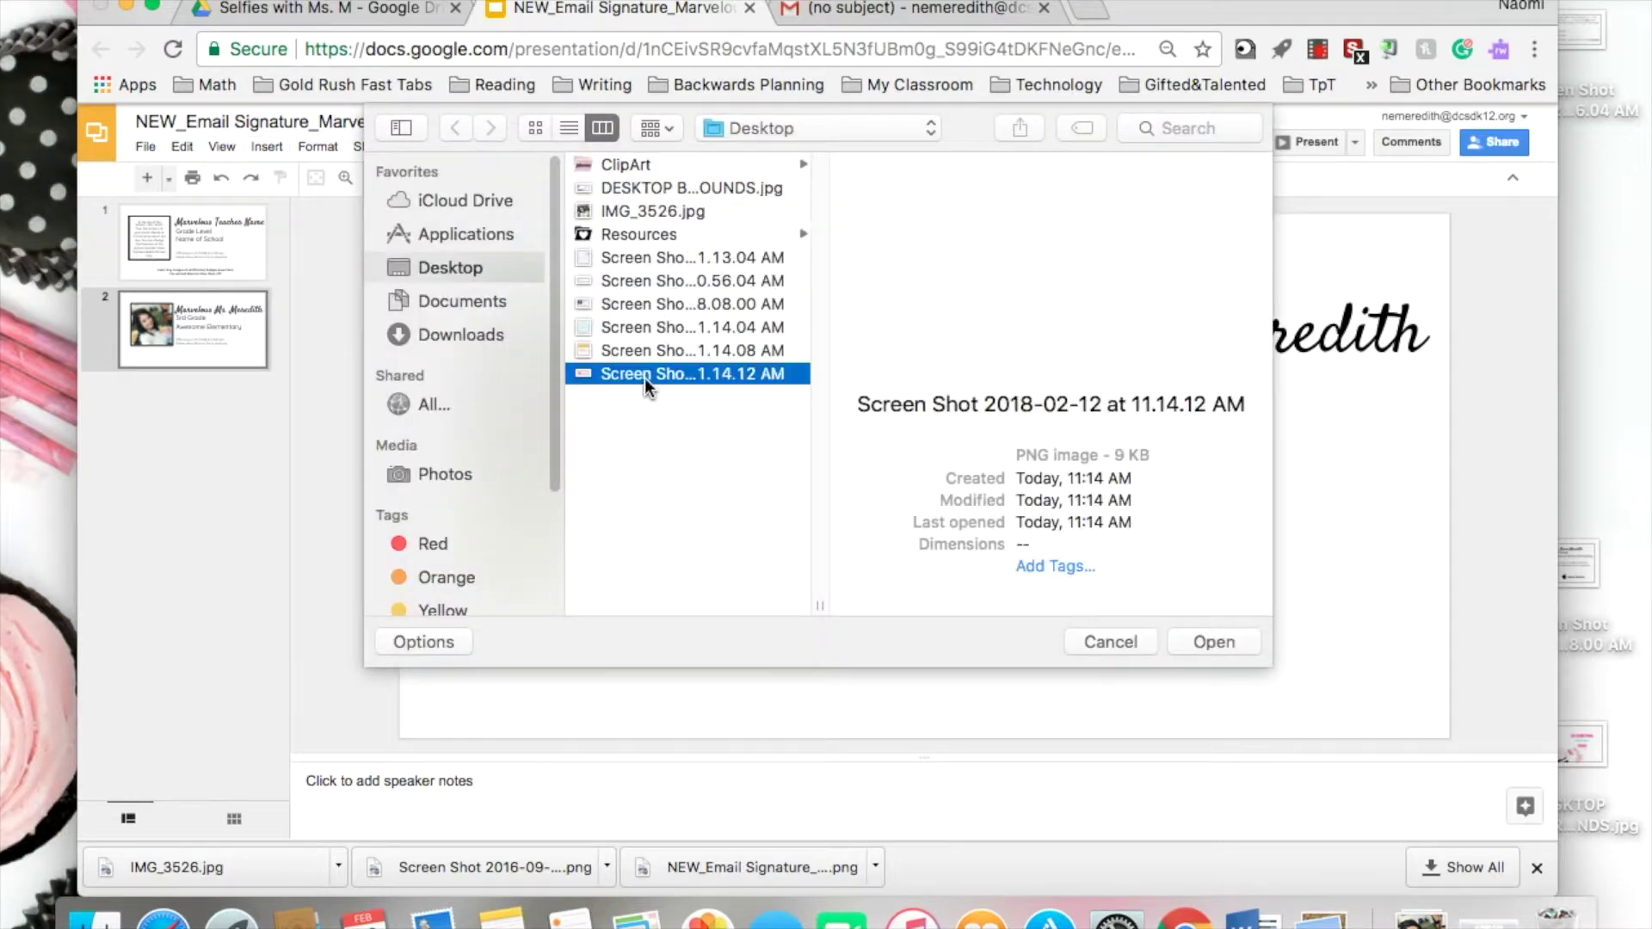
left_click(1181, 644)
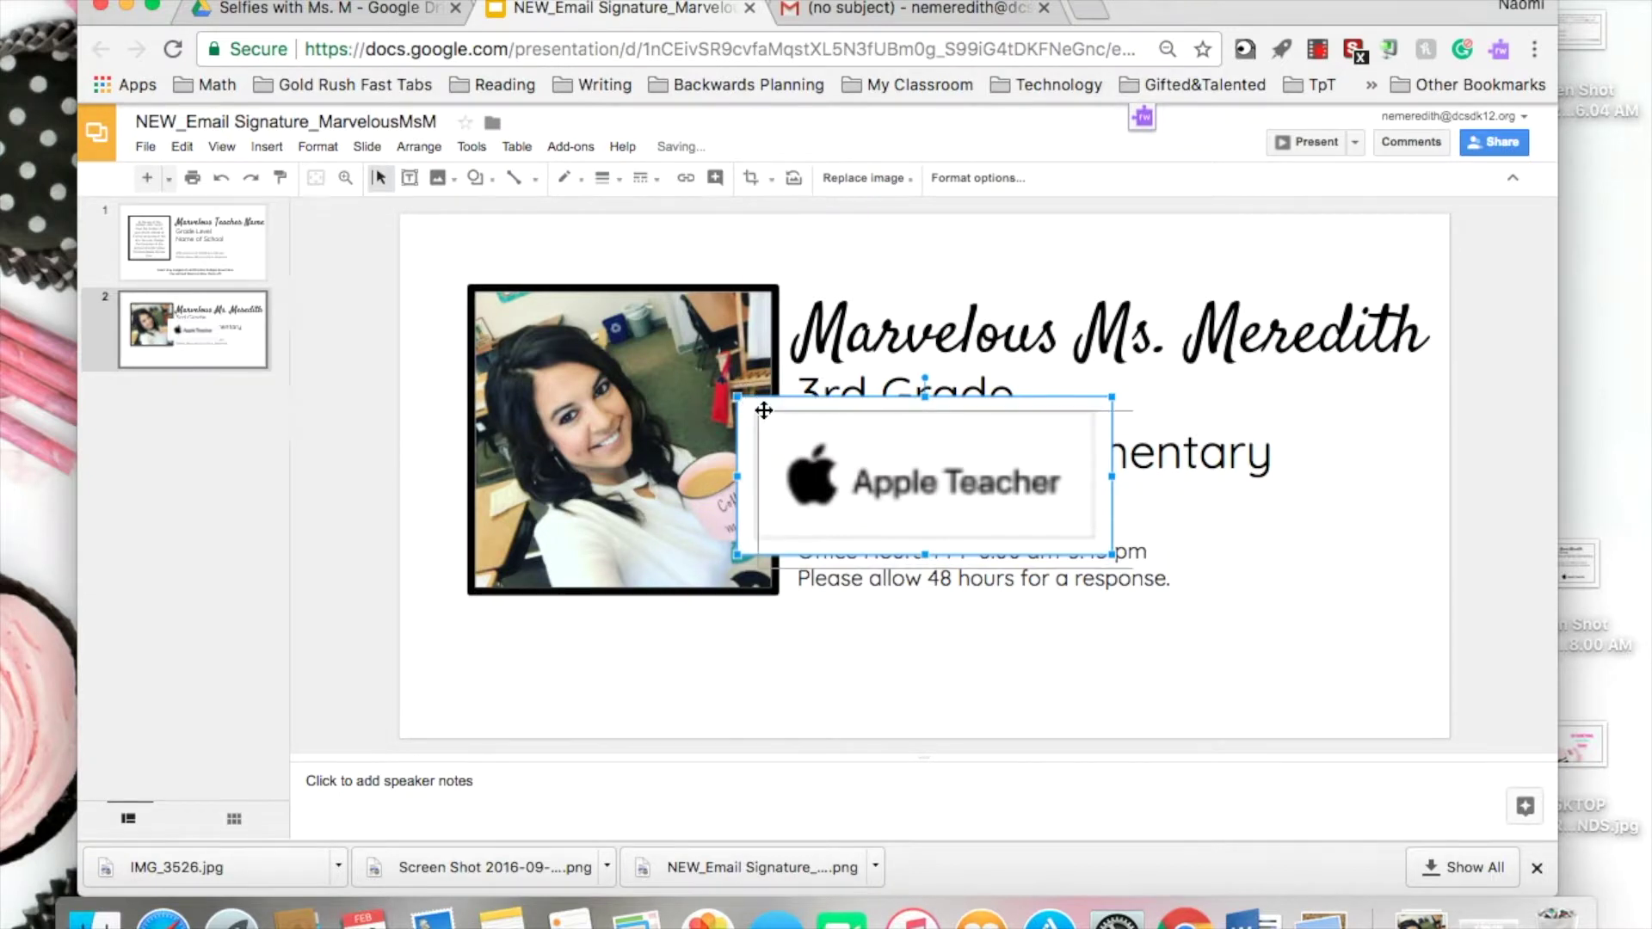
left_click_drag(743, 397, 762, 407)
left_click_drag(932, 487, 923, 479)
left_click_drag(1026, 531, 642, 669)
left_click(326, 552)
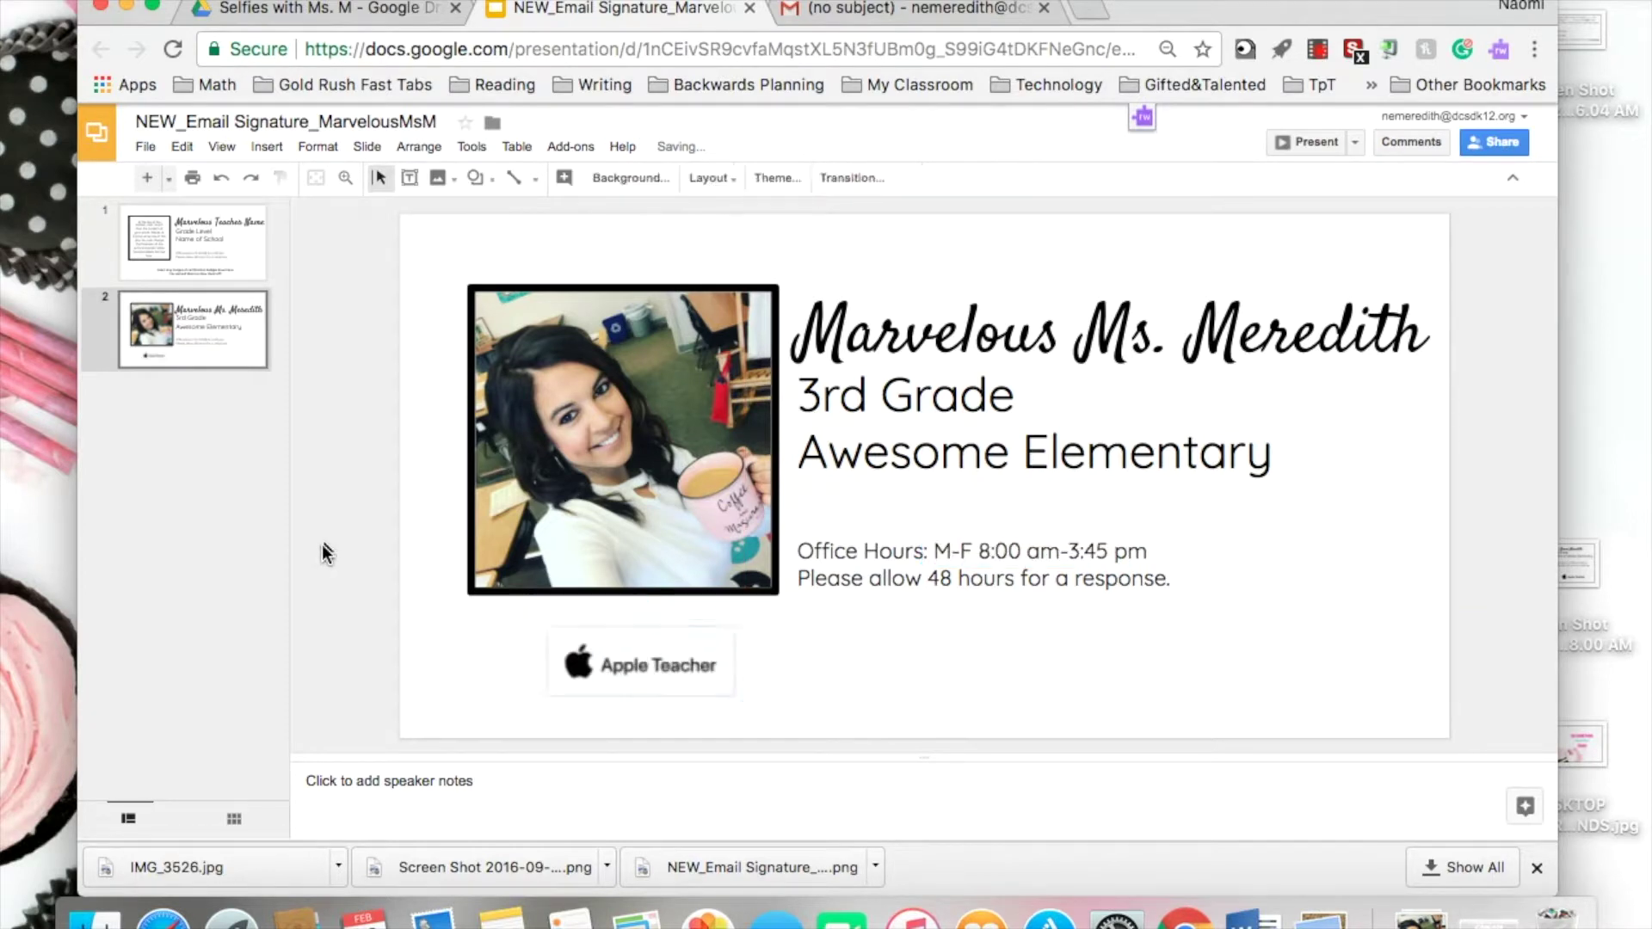
- Upload the Certified Educator badge, shrink it, and place it below the office hours
left_click(269, 147)
mouse_move(306, 243)
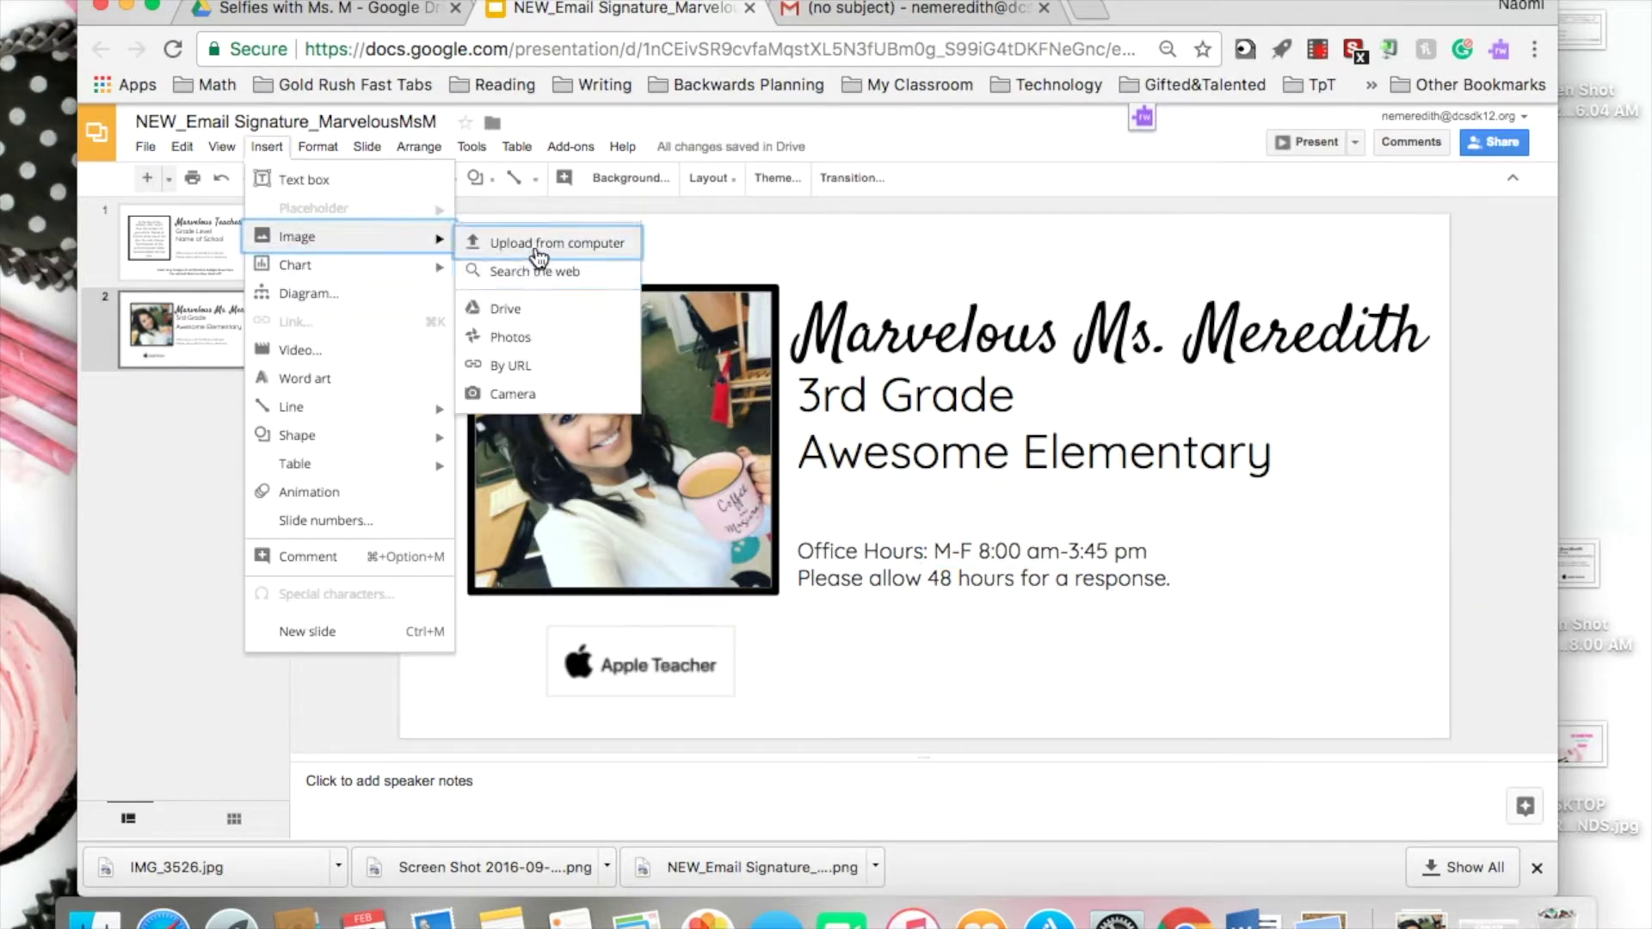
left_click(538, 250)
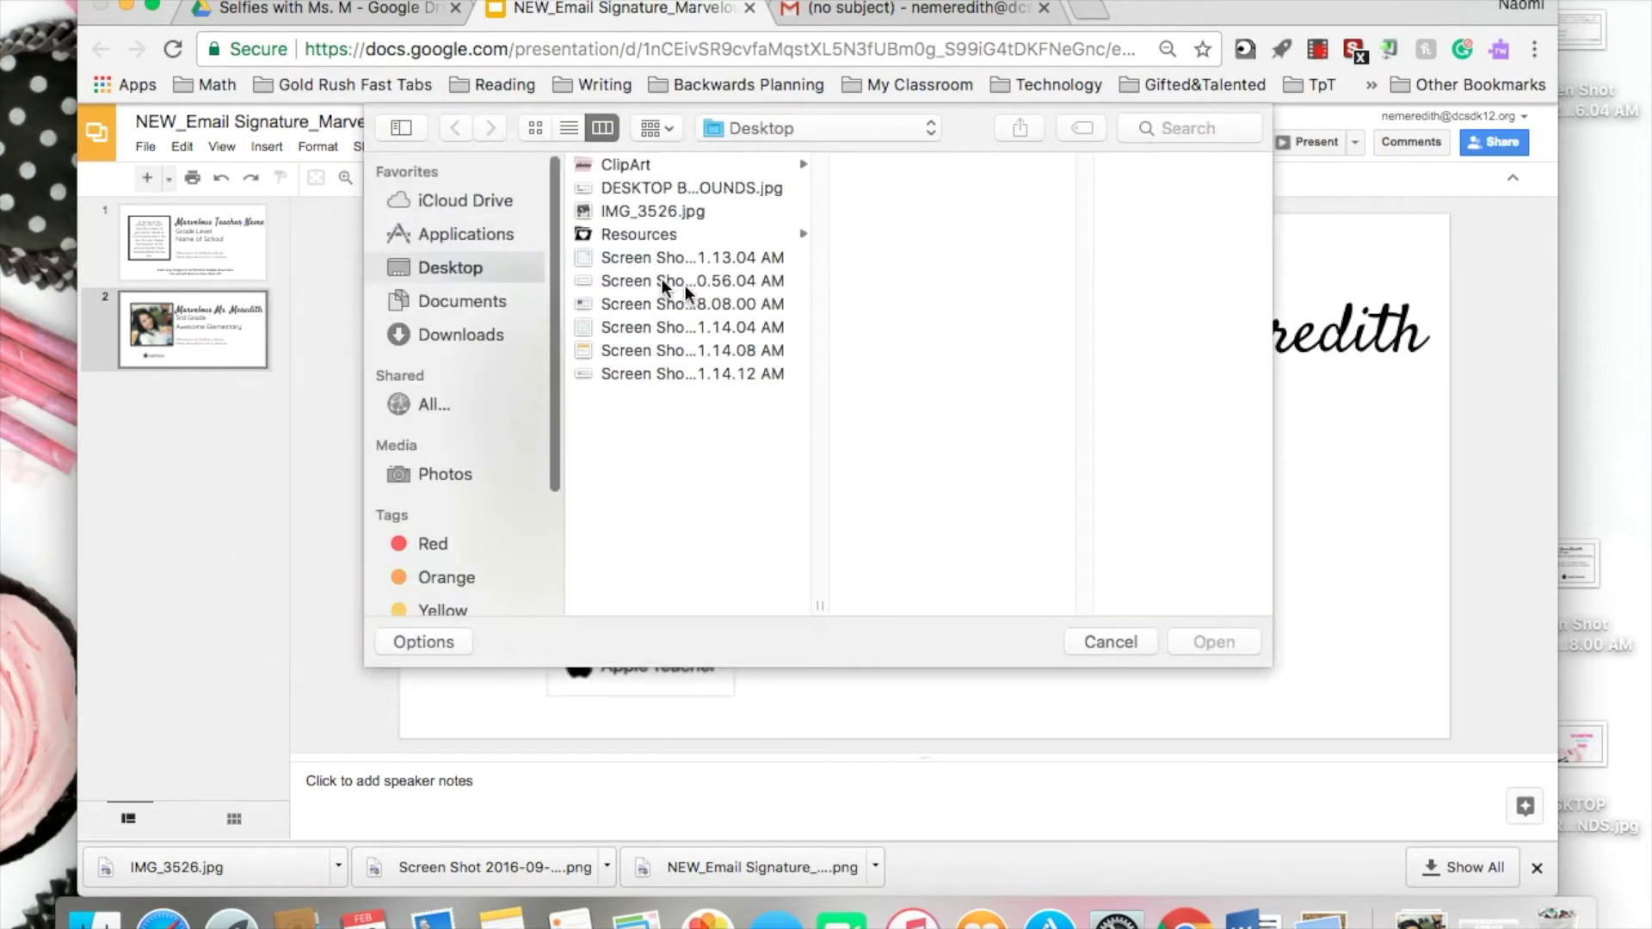
left_click(665, 349)
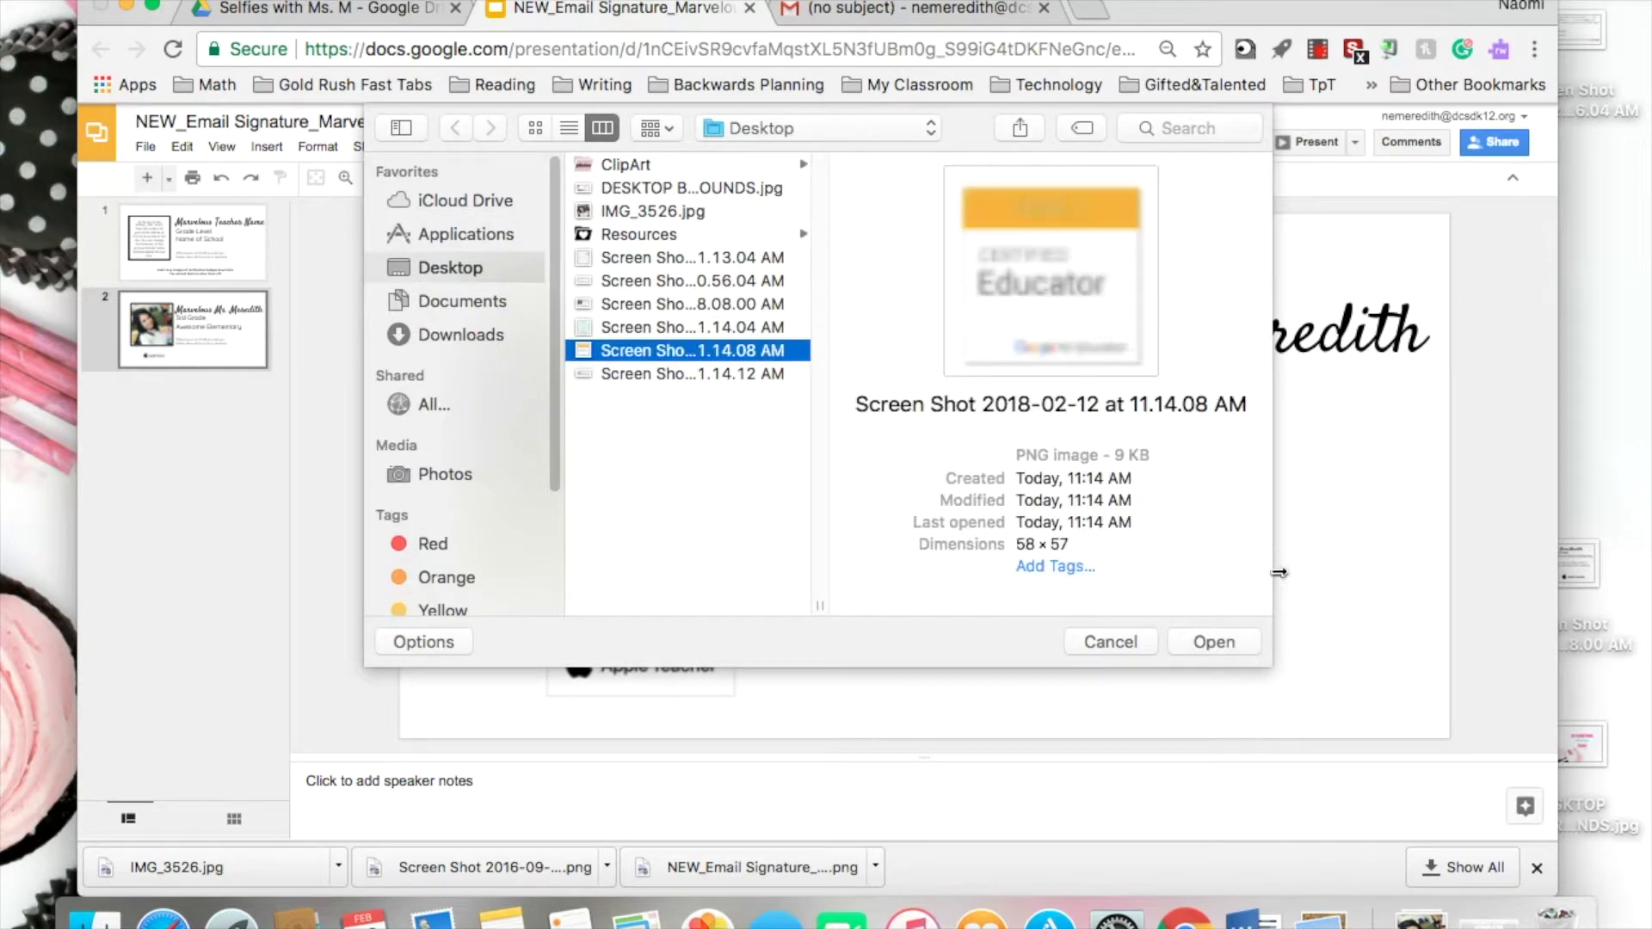
left_click(1214, 642)
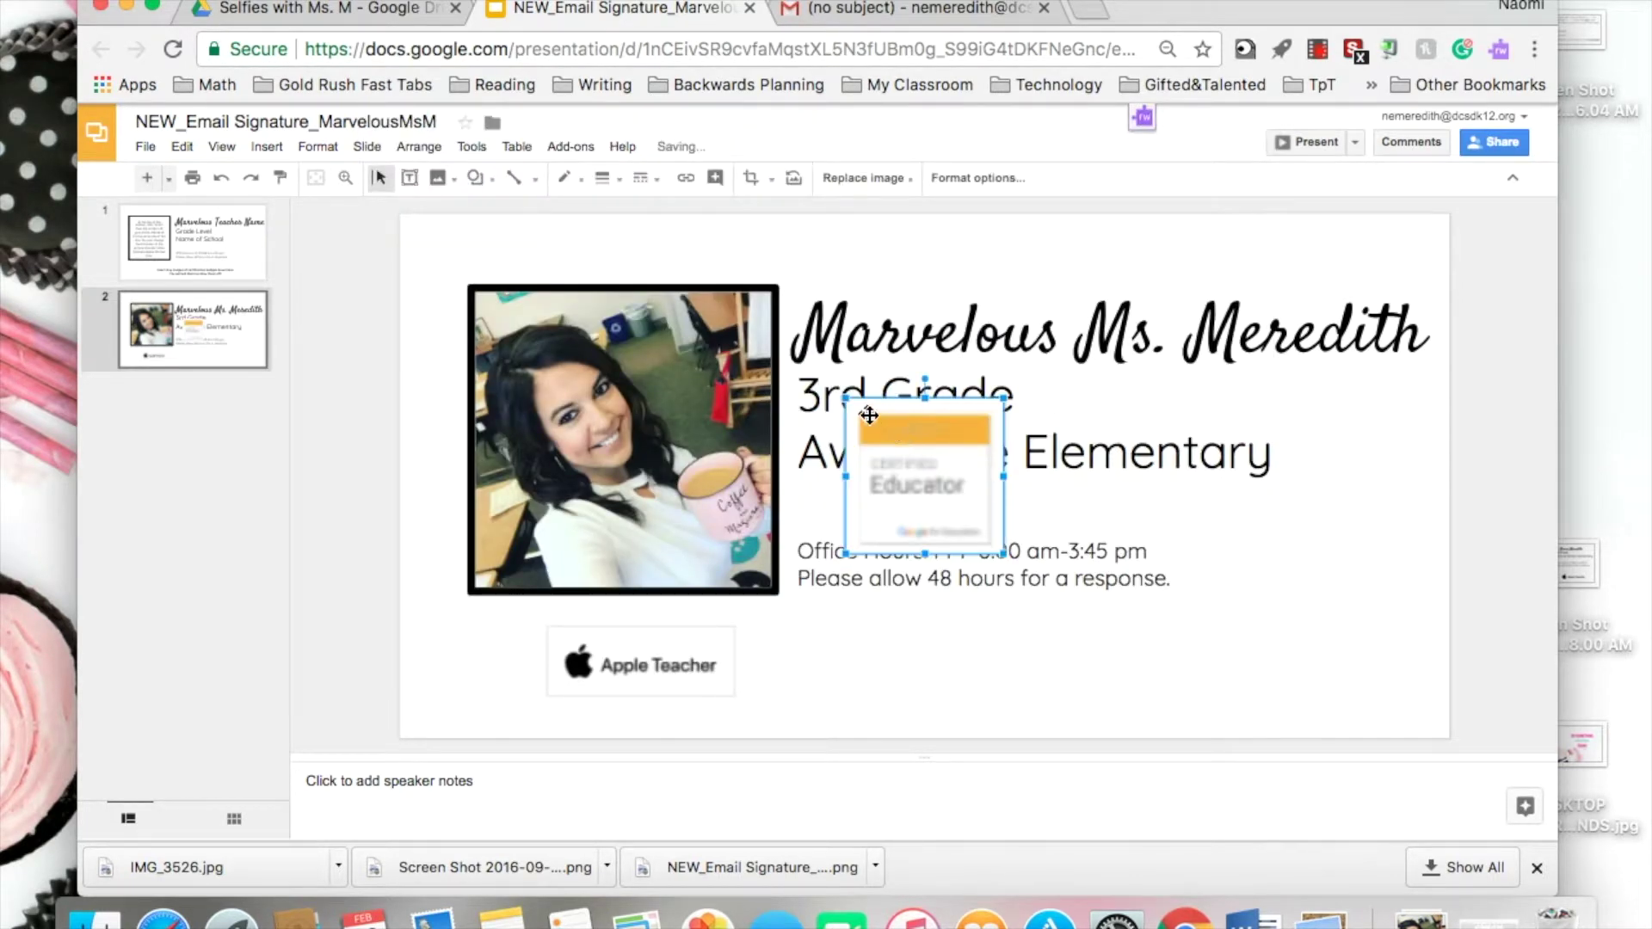
left_click_drag(852, 402, 904, 456)
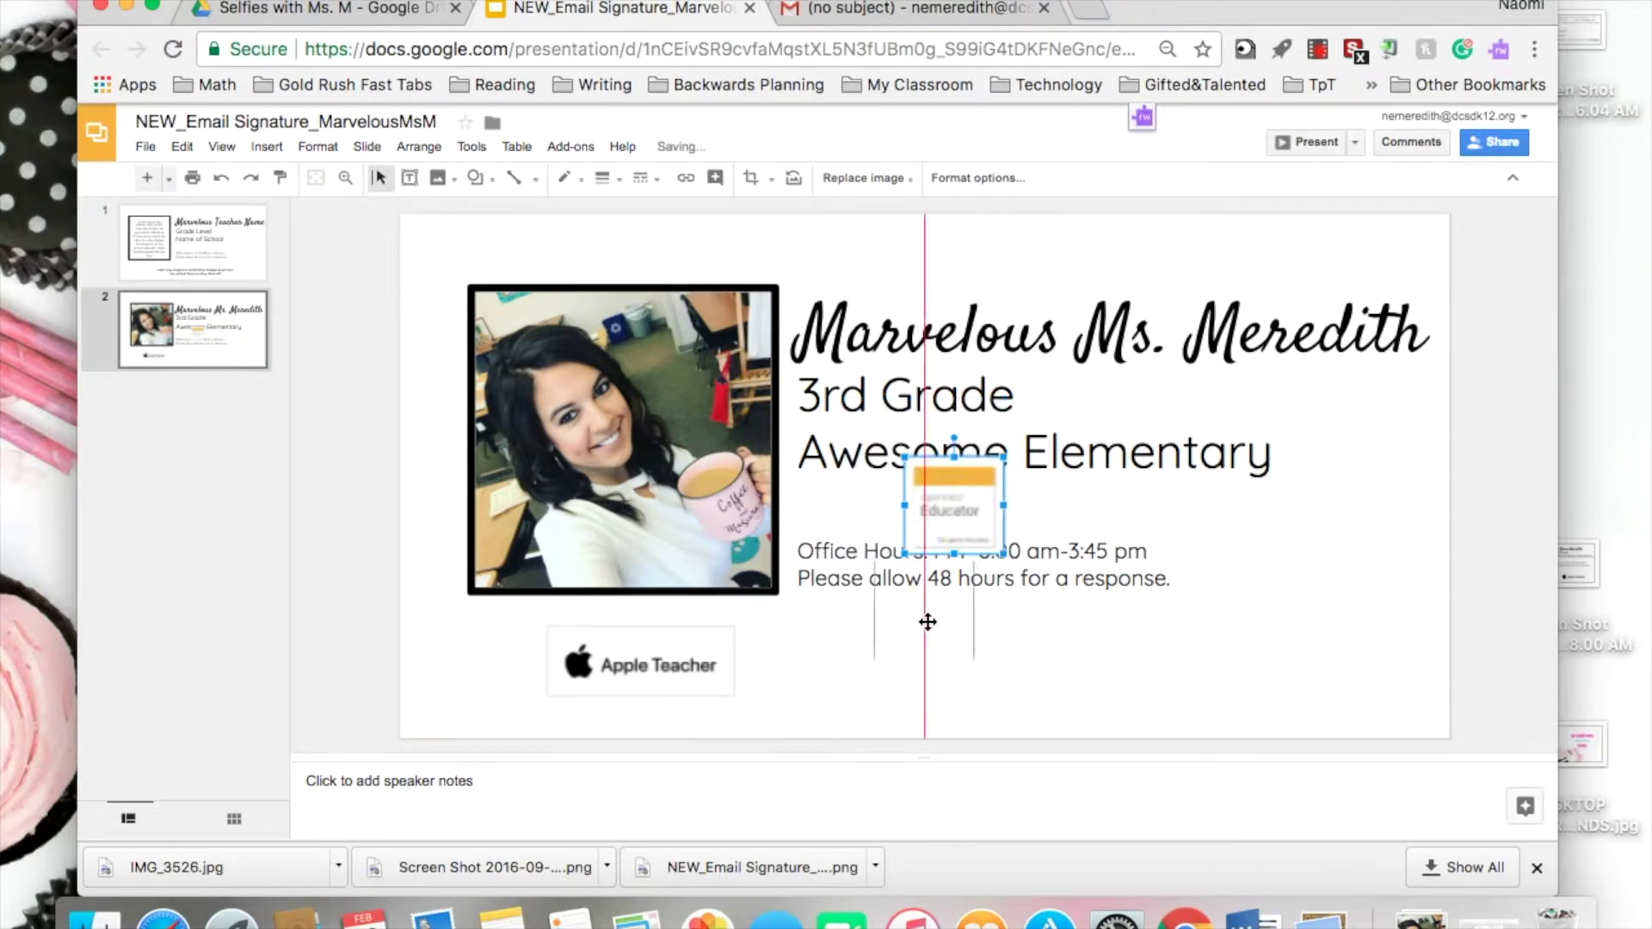
left_click_drag(899, 654, 885, 651)
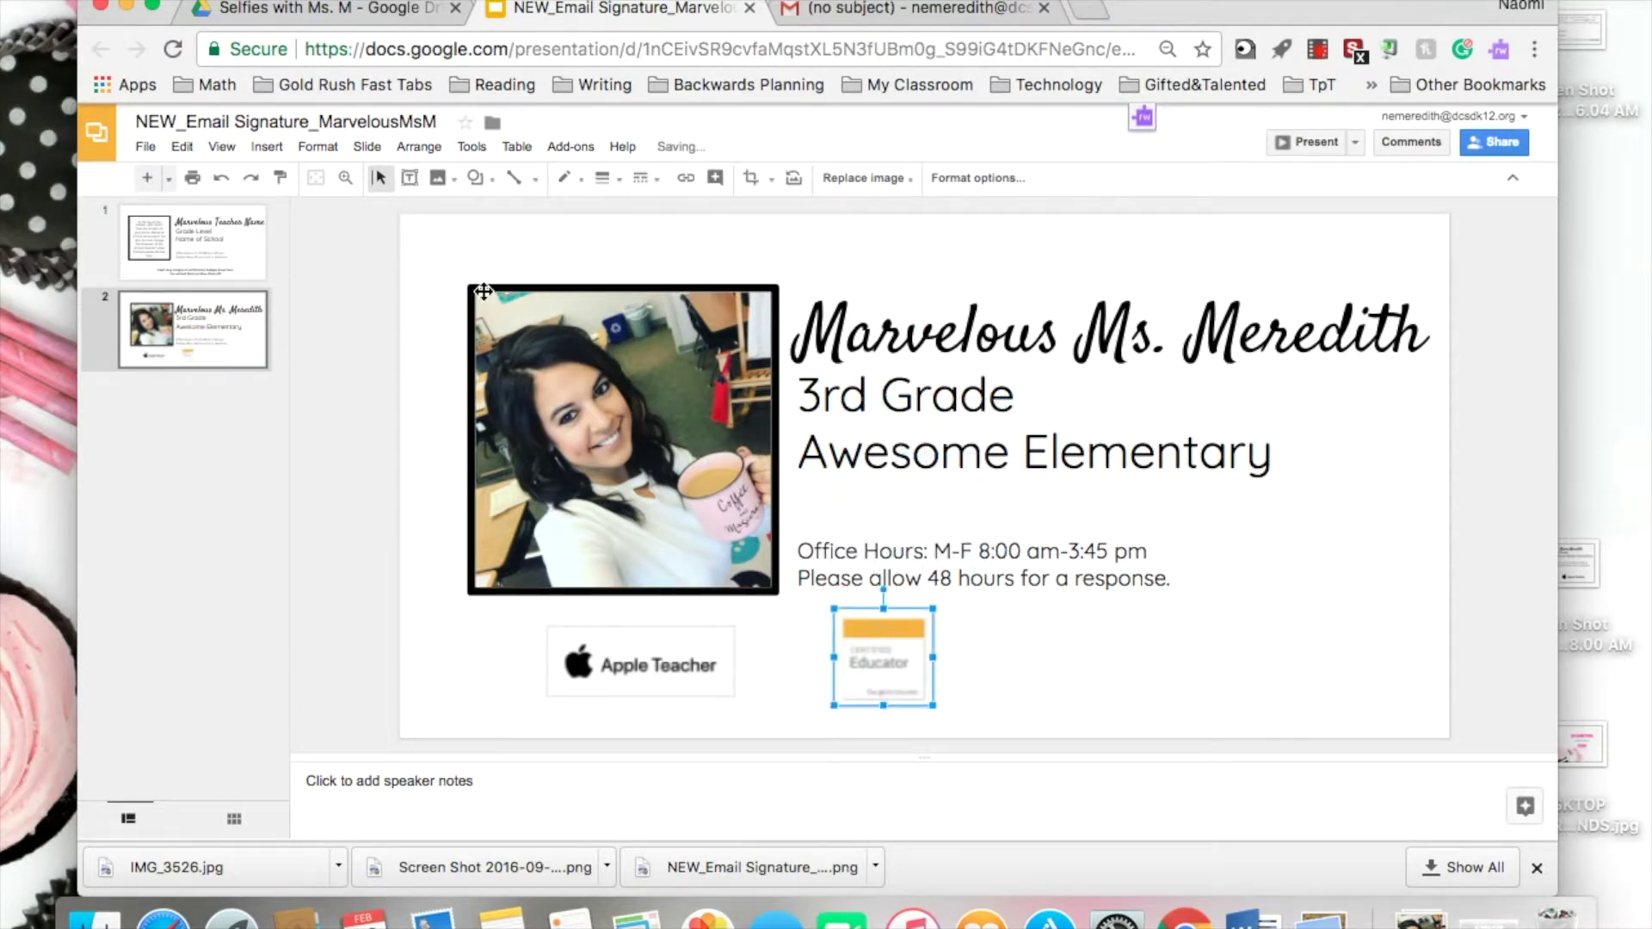
- Upload the seal badge, move it to the lower right, and shrink it to match
left_click(269, 147)
mouse_move(434, 237)
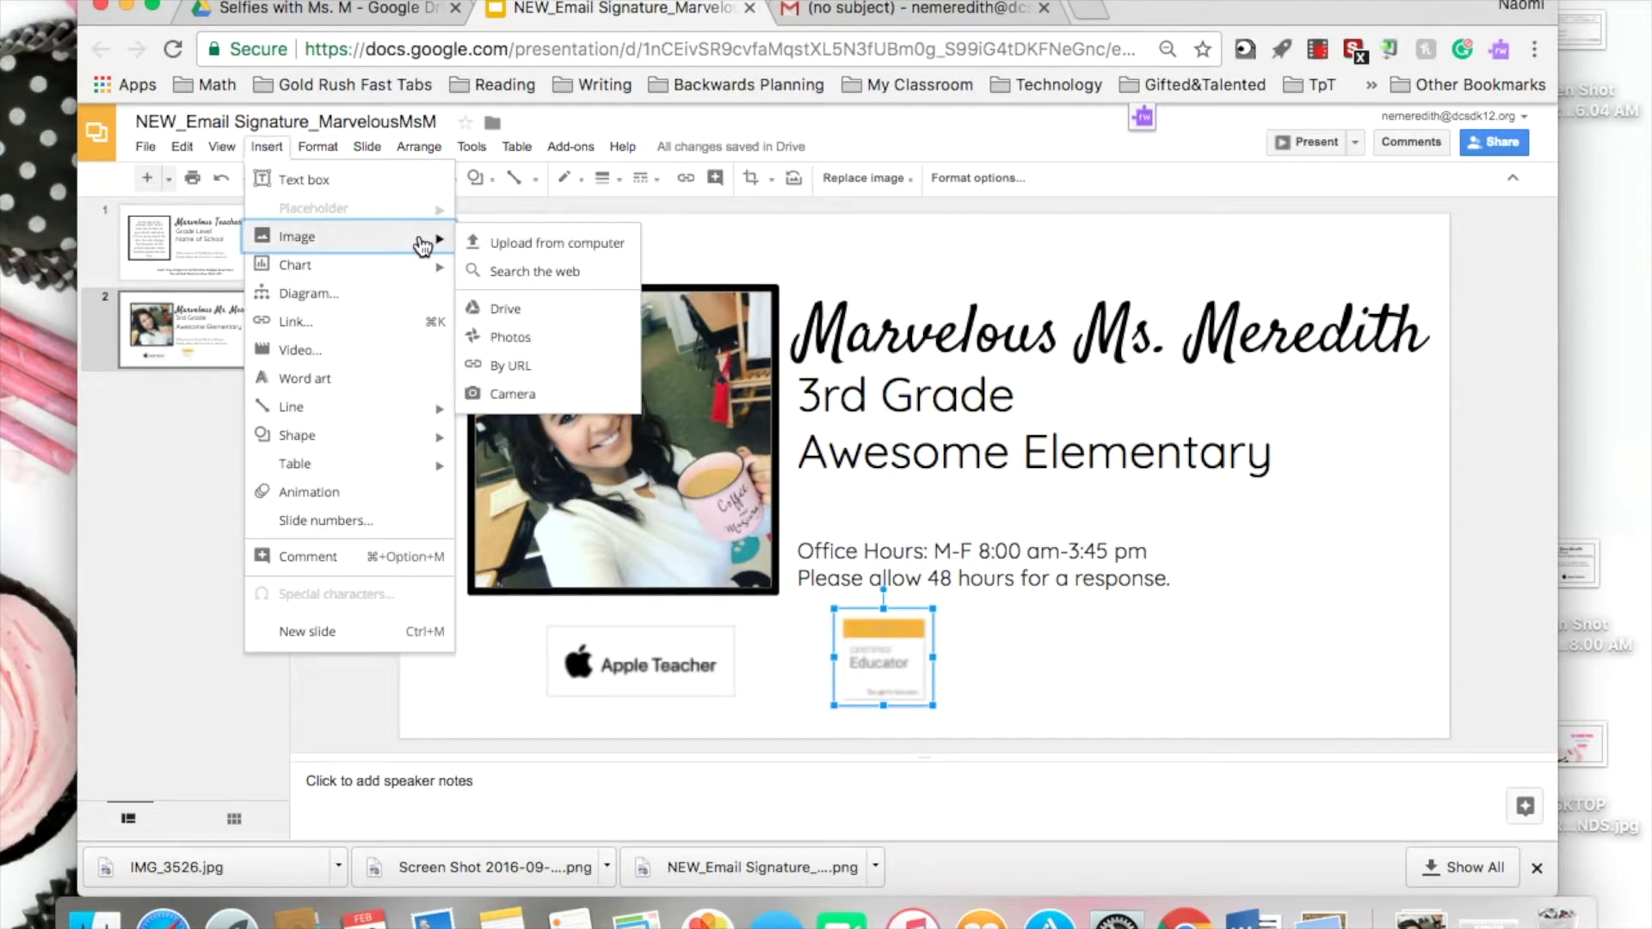
left_click(501, 249)
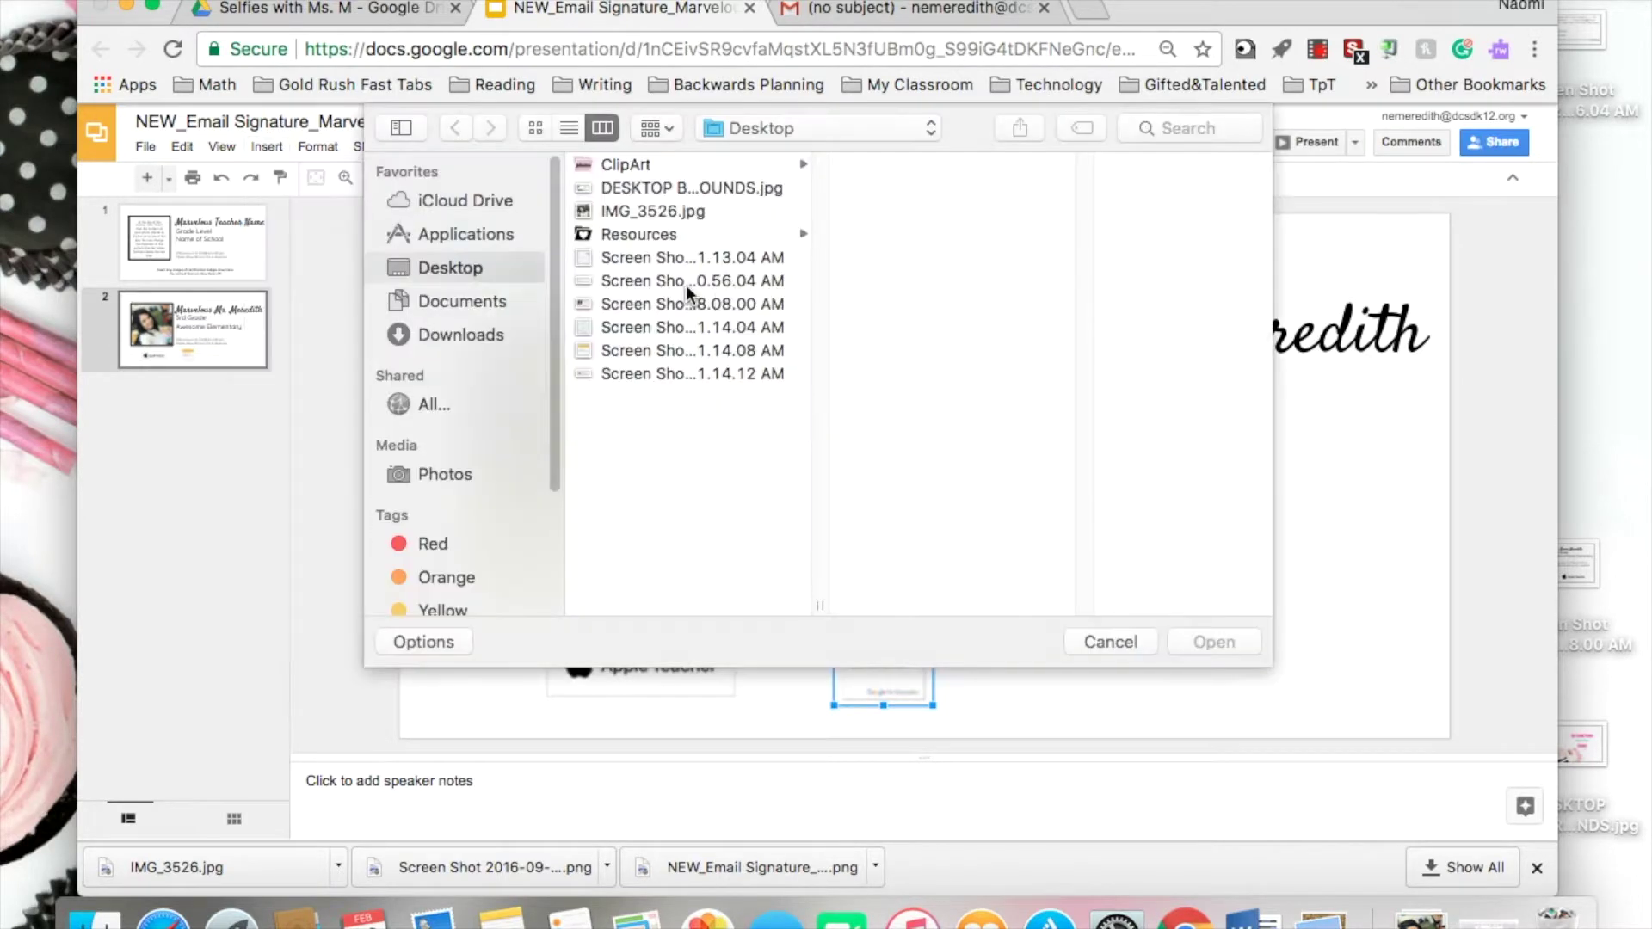
left_click(683, 375)
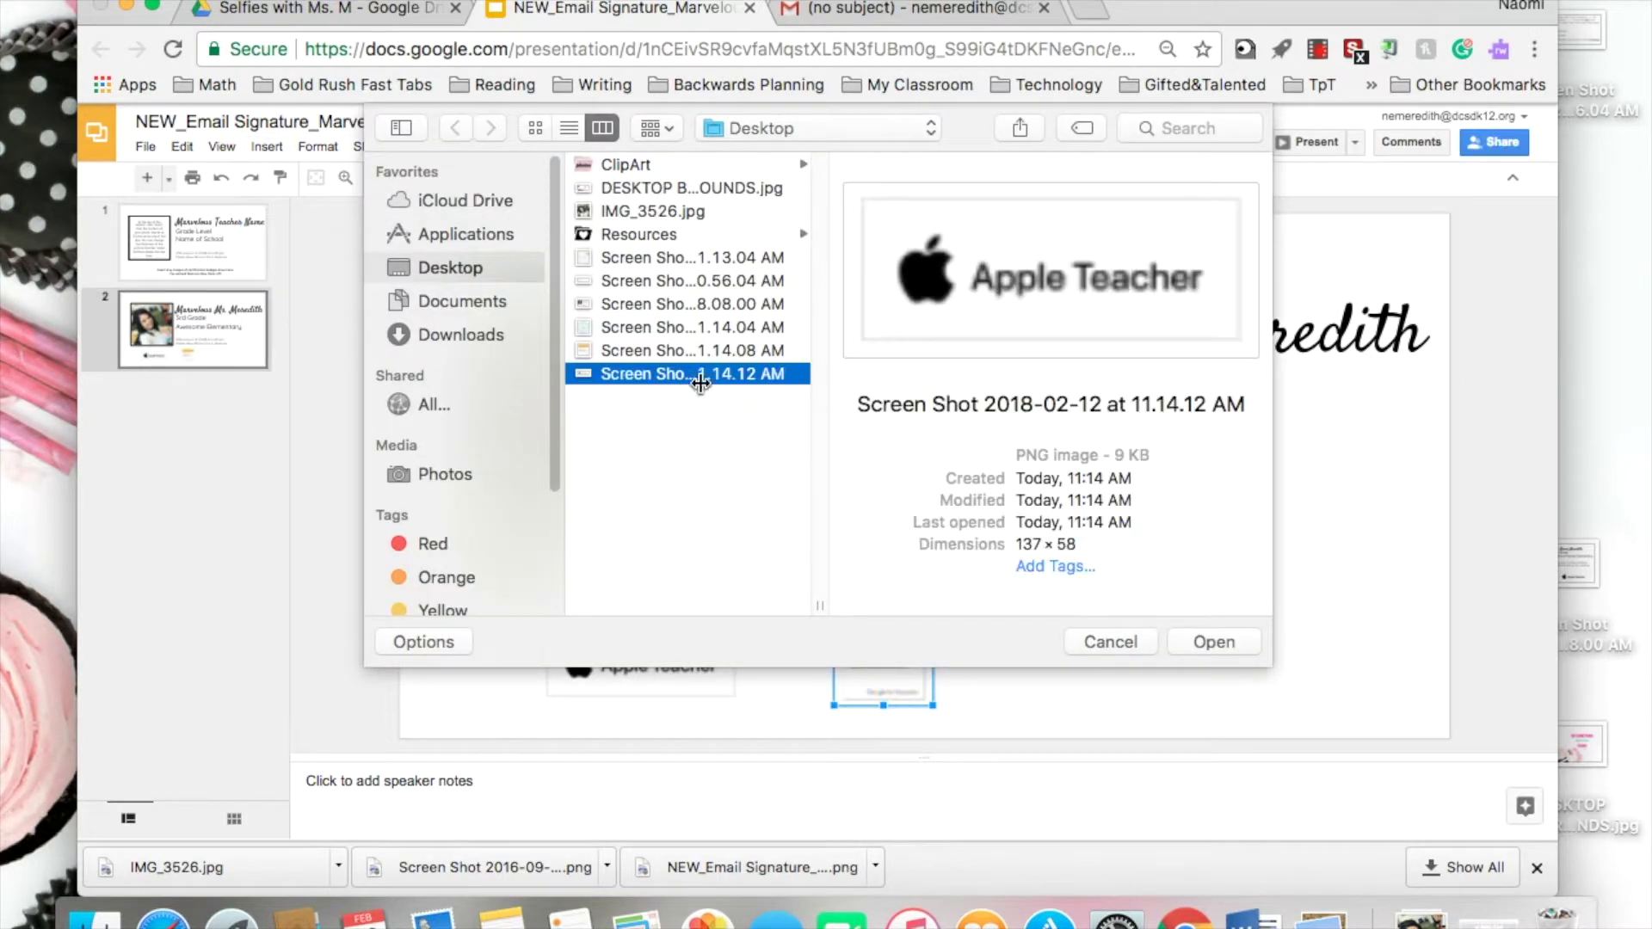
left_click(689, 334)
left_click(1209, 641)
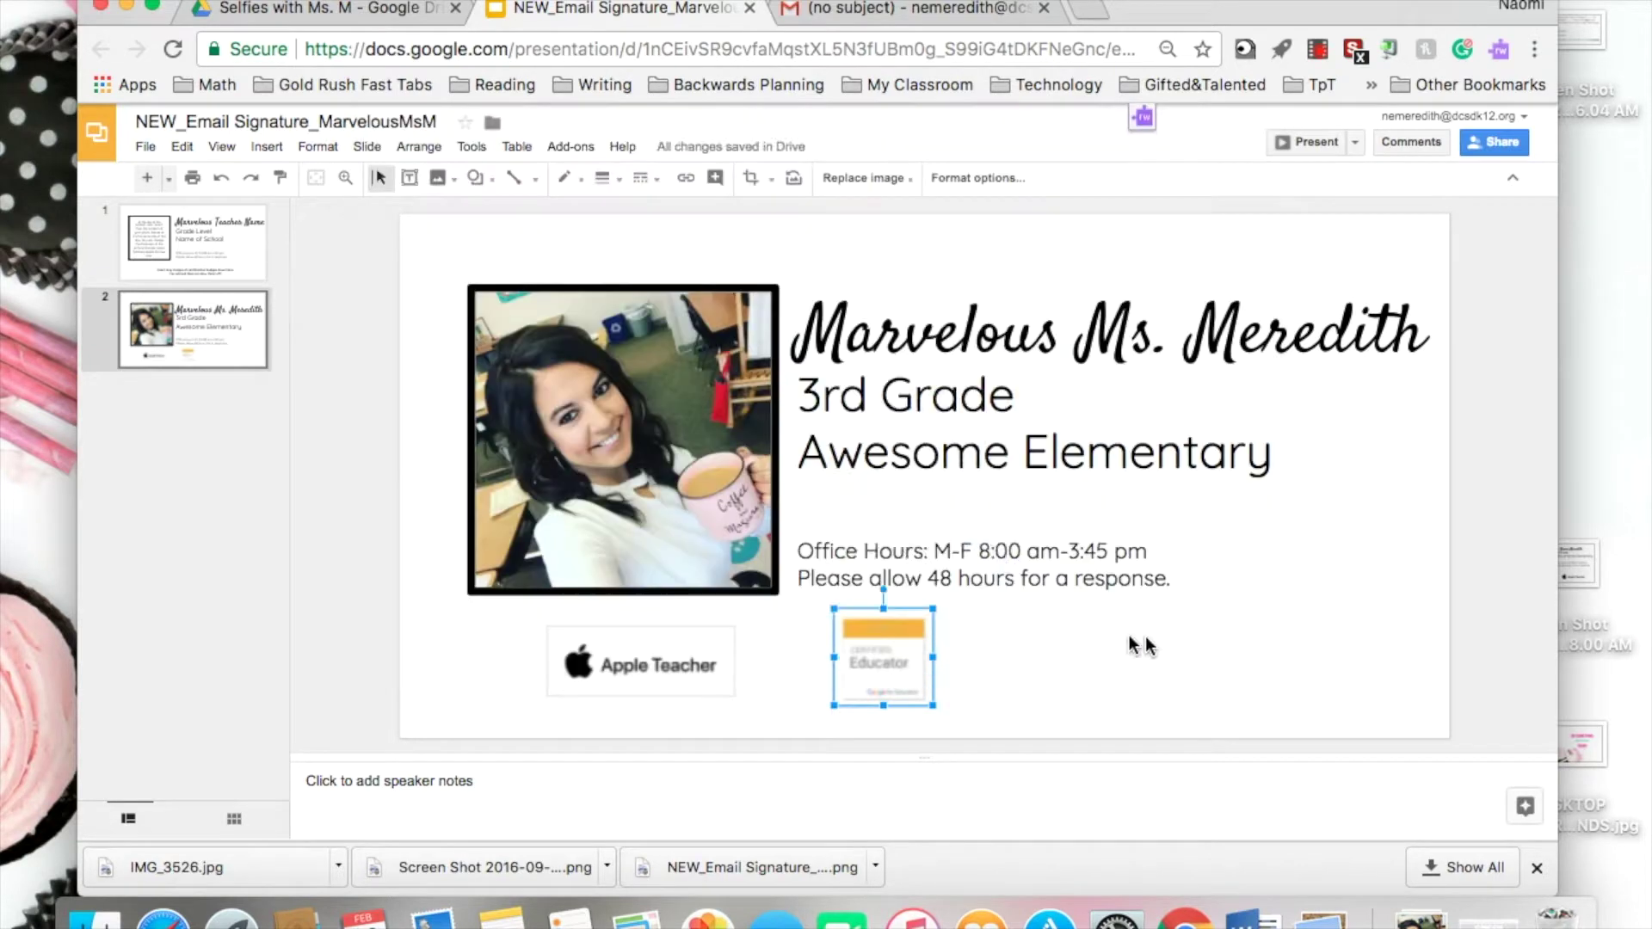
left_click_drag(904, 515, 1128, 665)
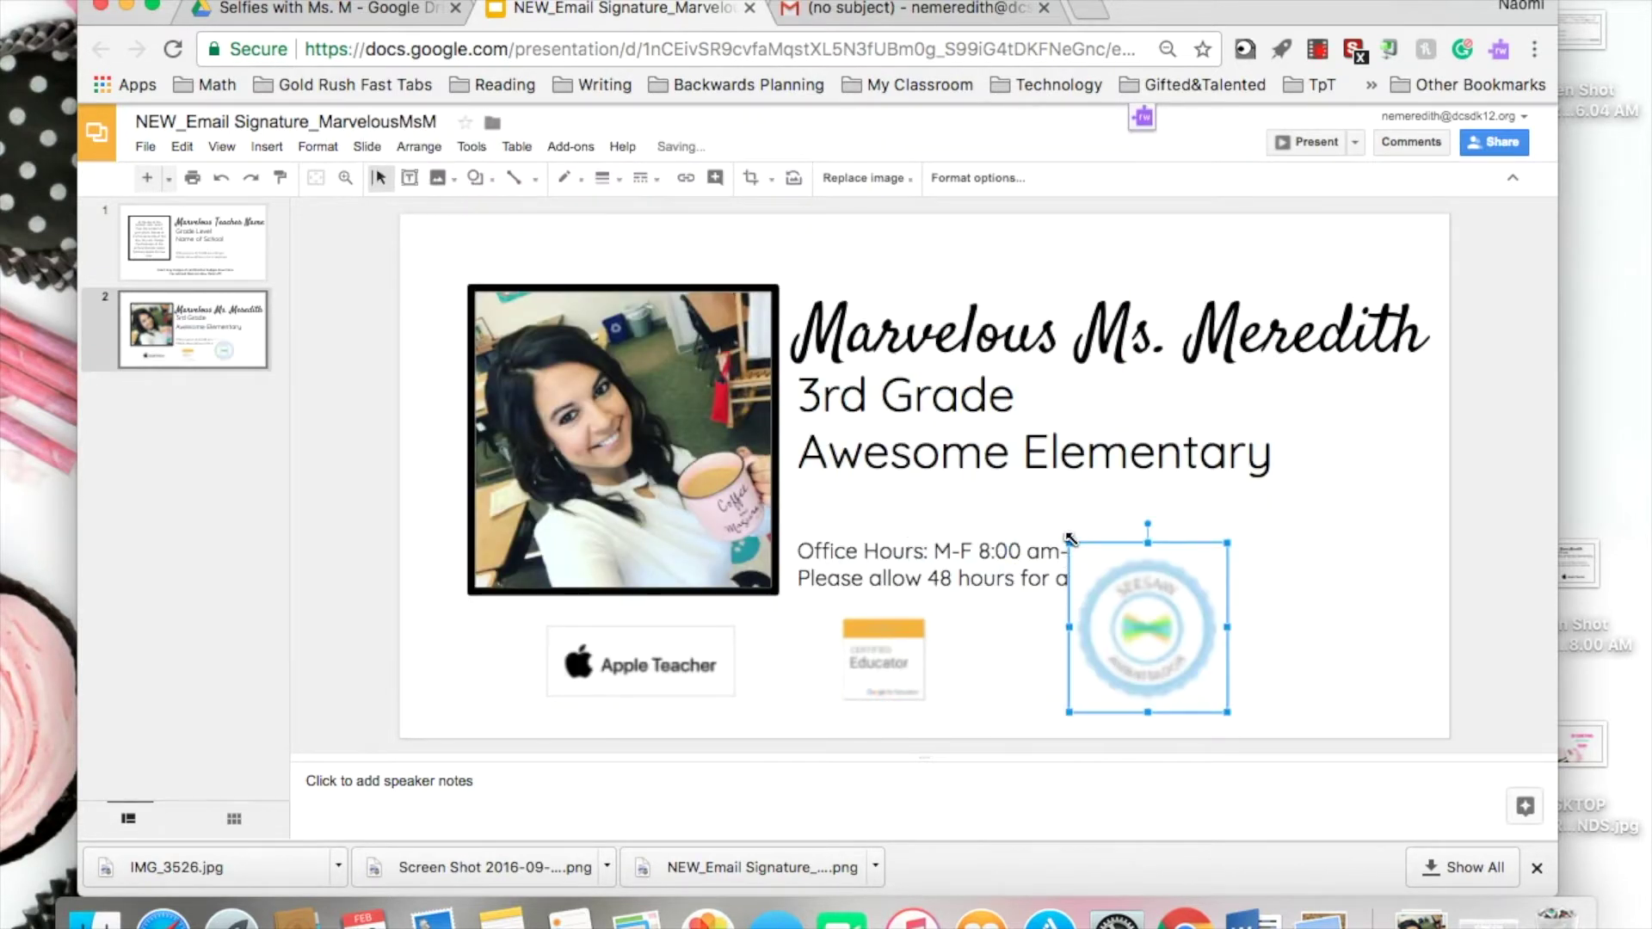
left_click_drag(1097, 560, 1099, 642)
left_click(386, 468)
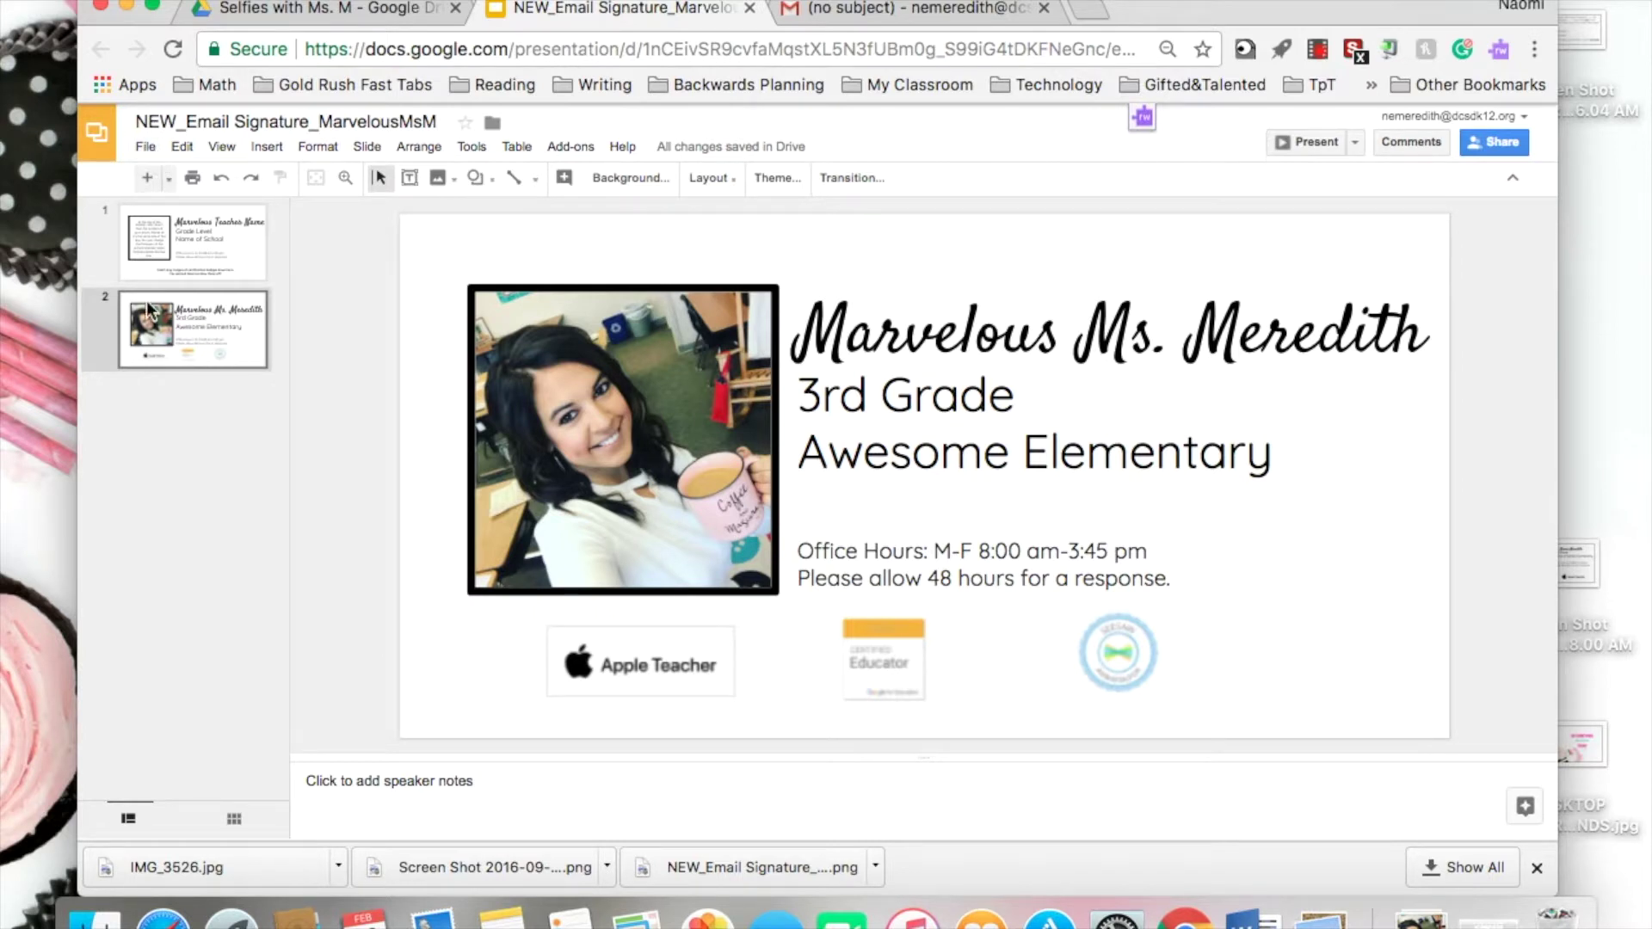
- Download the current slide as a PNG image and move the browser window aside
left_click(146, 148)
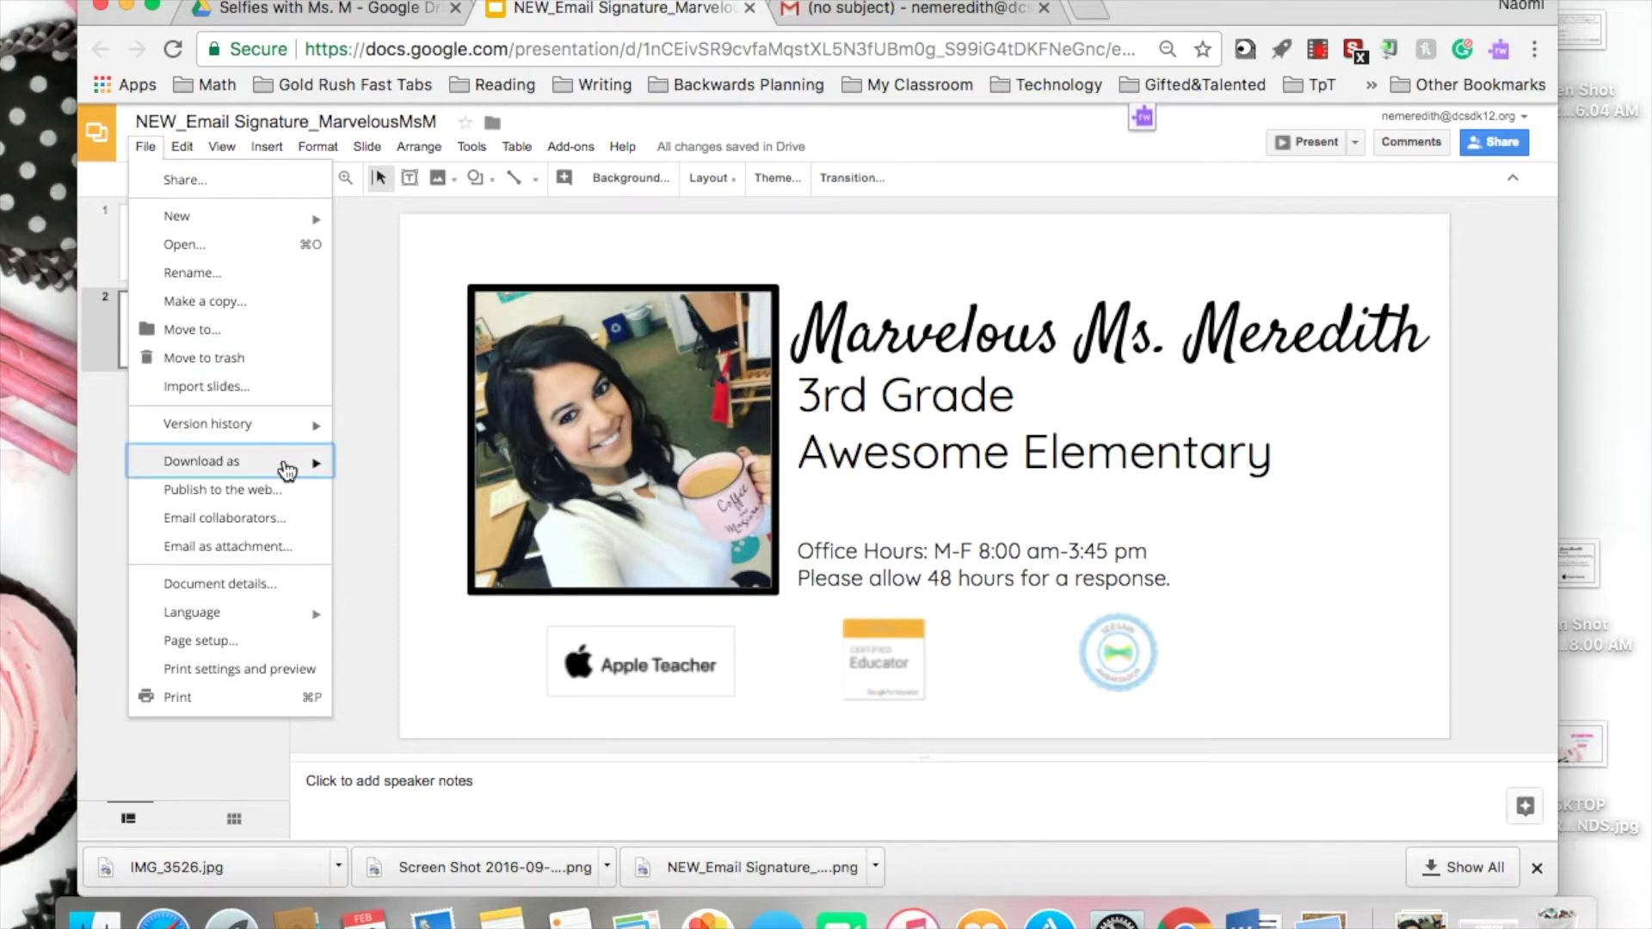
mouse_move(287, 468)
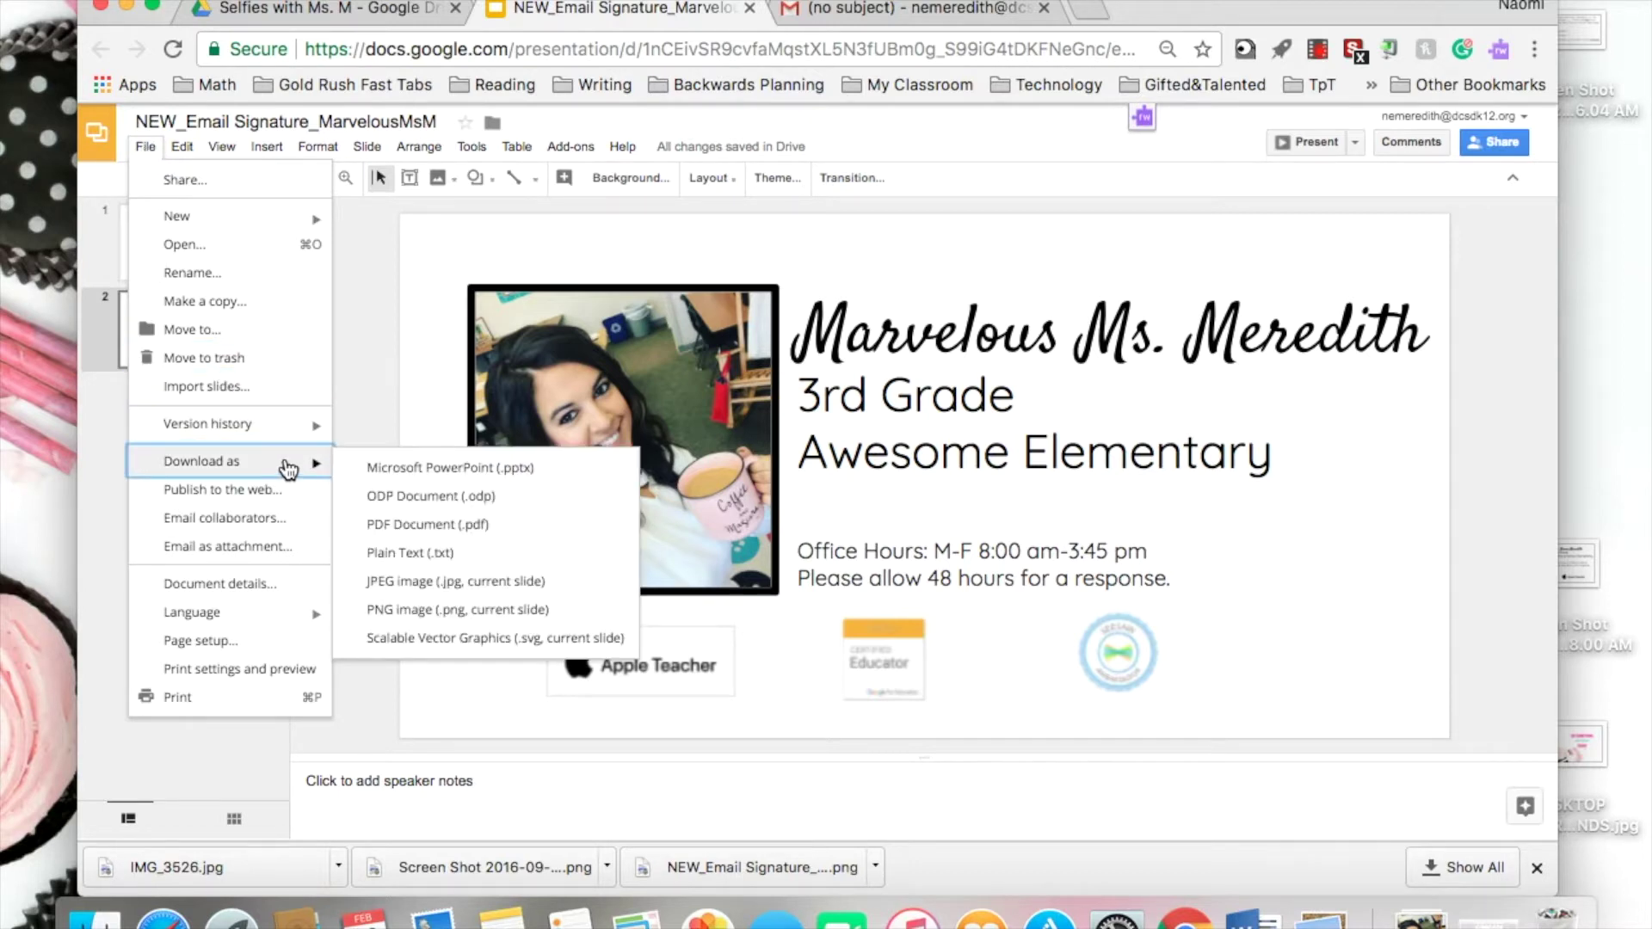
left_click(399, 611)
left_click_drag(741, 36, 975, 44)
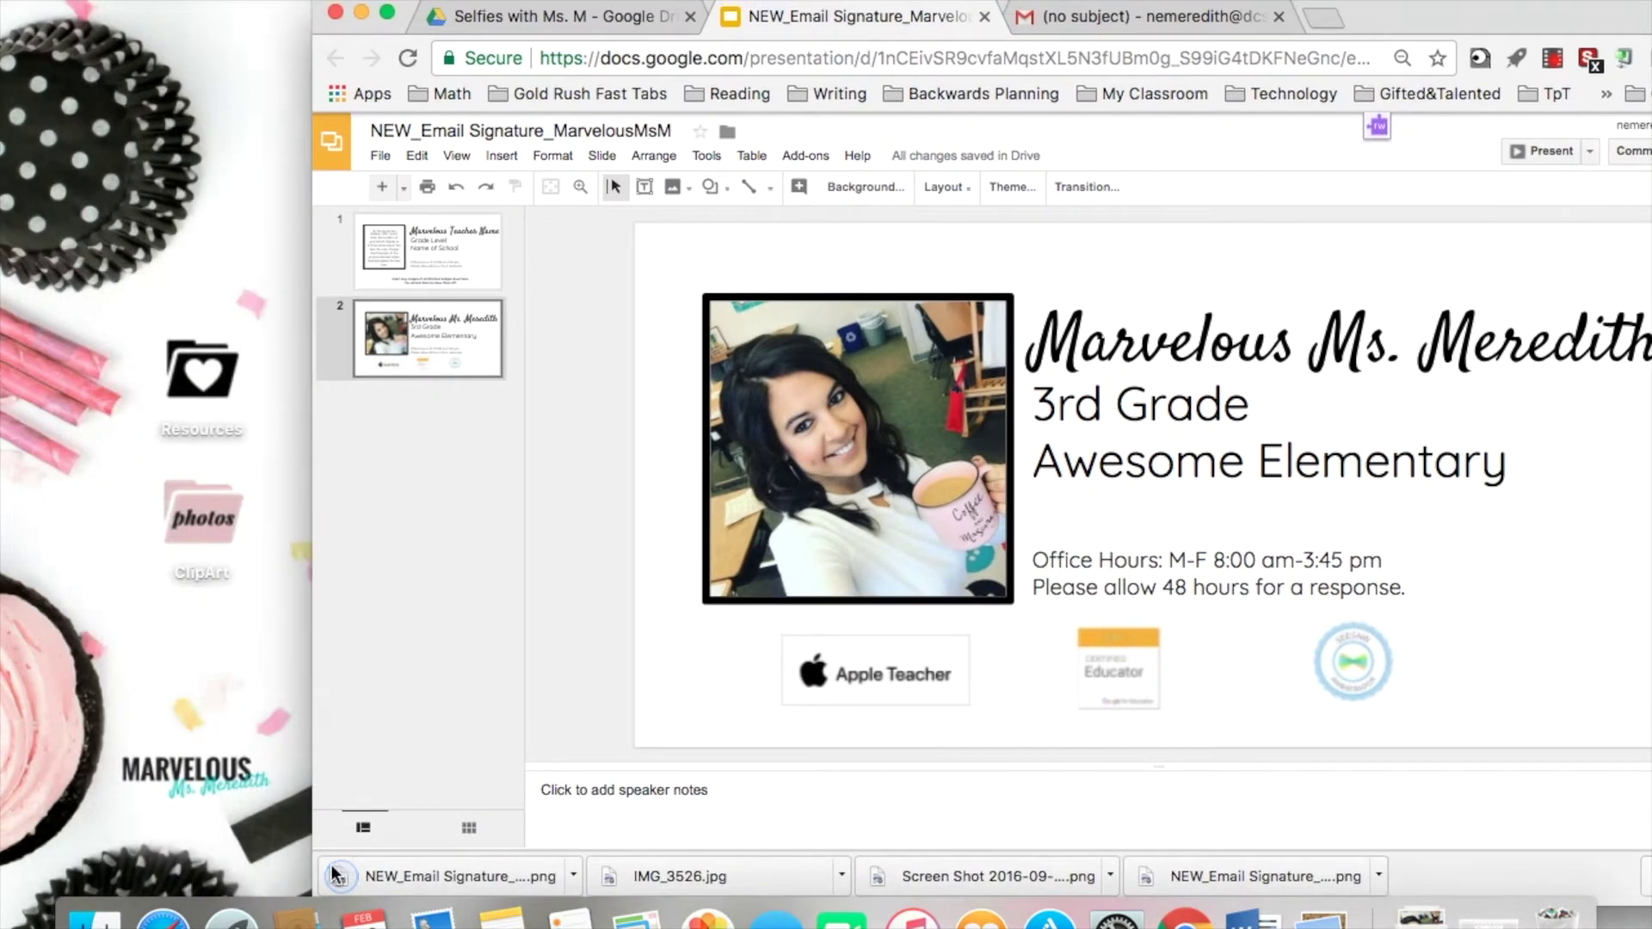
- Open the downloaded NEW_Email Signature PNG from Chrome's downloads bar
left_click(394, 874)
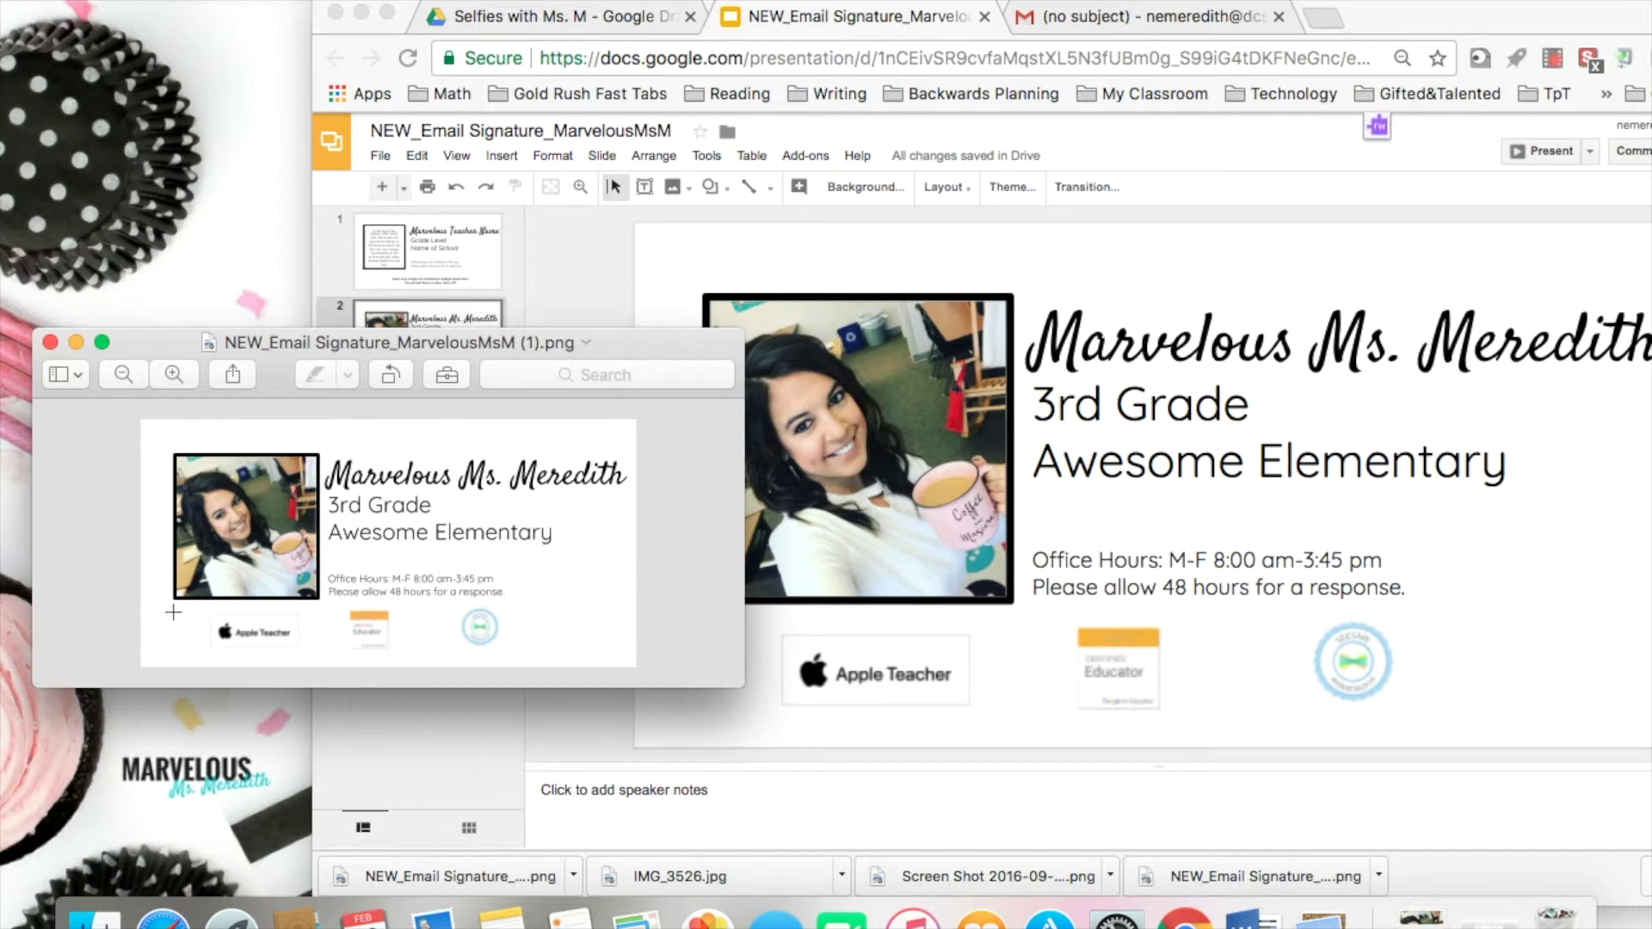